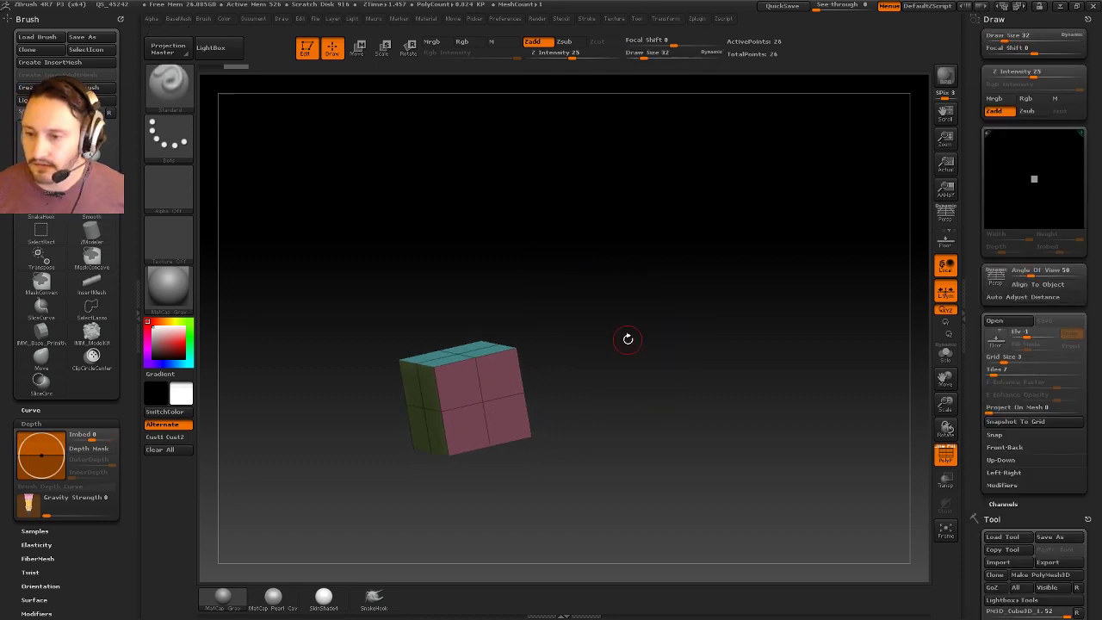
# Initialize the mesh as a QCube with X, Y and Z resolution 4 and choose the ZModeler brush
pyautogui.moveTo(978, 386); pyautogui.dragTo(986, 205)
pyautogui.moveTo(993, 103); pyautogui.dragTo(995, 142)
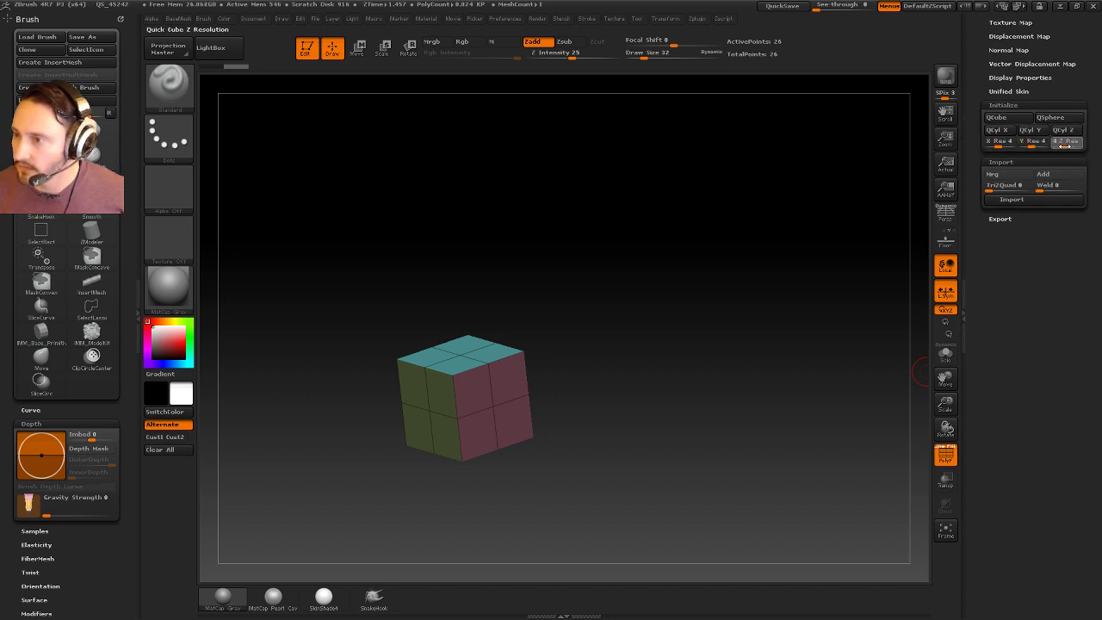
pyautogui.click(995, 117)
pyautogui.moveTo(799, 214); pyautogui.dragTo(720, 306)
pyautogui.keyDown('shift'); pyautogui.moveTo(721, 306); pyautogui.dragTo(723, 331); pyautogui.keyUp('shift')
pyautogui.moveTo(675, 311); pyautogui.dragTo(700, 330)
pyautogui.press('b')
pyautogui.press('z')
pyautogui.press('m')
# QMesh the four centre polygons of the front face through the cube as a square hole and preview it with dynamic subdivision
pyautogui.moveTo(514, 396)
pyautogui.keyDown('alt'); pyautogui.mouseDown()
pyautogui.moveTo(536, 432)
pyautogui.moveTo(547, 397)
pyautogui.mouseUp(); pyautogui.keyUp('alt')
pyautogui.moveTo(703, 323)
pyautogui.keyDown('alt'); pyautogui.mouseDown()
pyautogui.moveTo(730, 330)
pyautogui.moveTo(761, 362)
pyautogui.mouseUp(); pyautogui.keyUp('alt')
pyautogui.moveTo(536, 414); pyautogui.dragTo(311, 219)
pyautogui.moveTo(583, 269); pyautogui.dragTo(734, 328)
pyautogui.press('d')
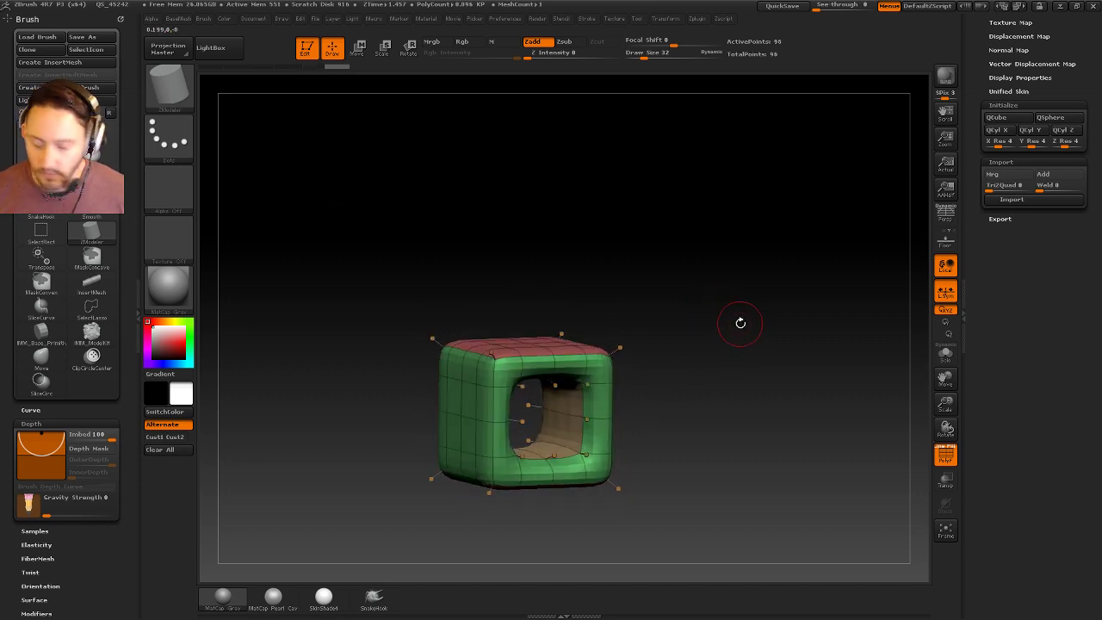
# Undo the square hole and the temporary polygroup on the cube's front face
pyautogui.hotkey('ctrl', 'z')
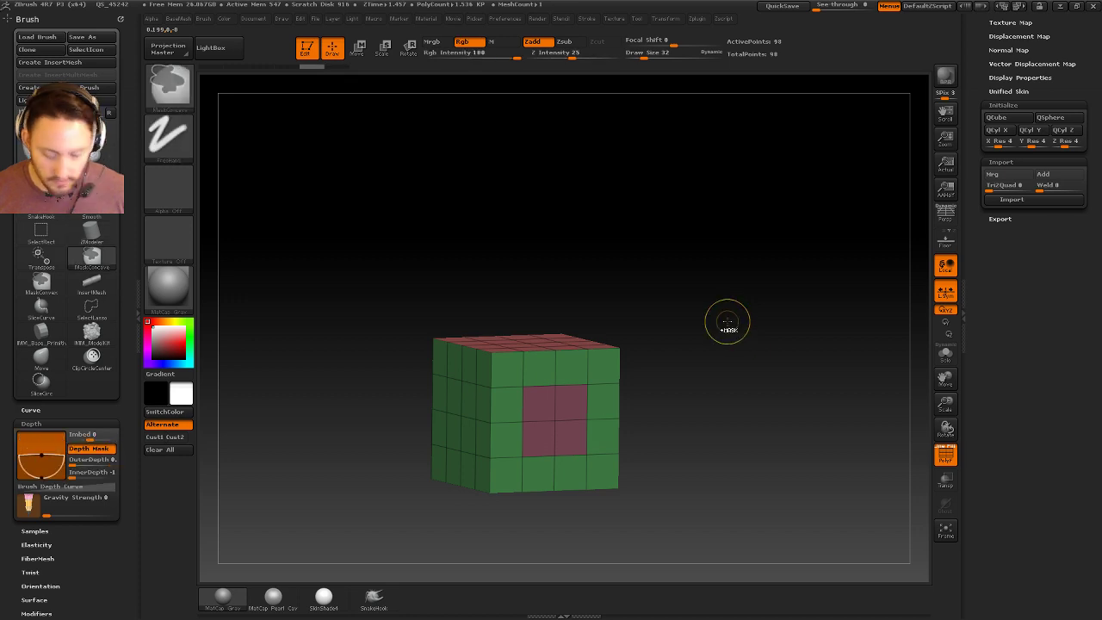
pyautogui.moveTo(727, 321)
pyautogui.keyDown('shift'); pyautogui.mouseDown()
pyautogui.moveTo(717, 340)
pyautogui.moveTo(721, 308)
pyautogui.moveTo(718, 319)
pyautogui.moveTo(728, 317)
pyautogui.mouseUp(); pyautogui.keyUp('shift')
pyautogui.hotkey('ctrl', 'z')
# Split the centre points of the cube's front and opposite faces into small octagonal polygons with the ZModeler Split point action
pyautogui.moveTo(728, 317); pyautogui.dragTo(732, 332)
pyautogui.press('space')
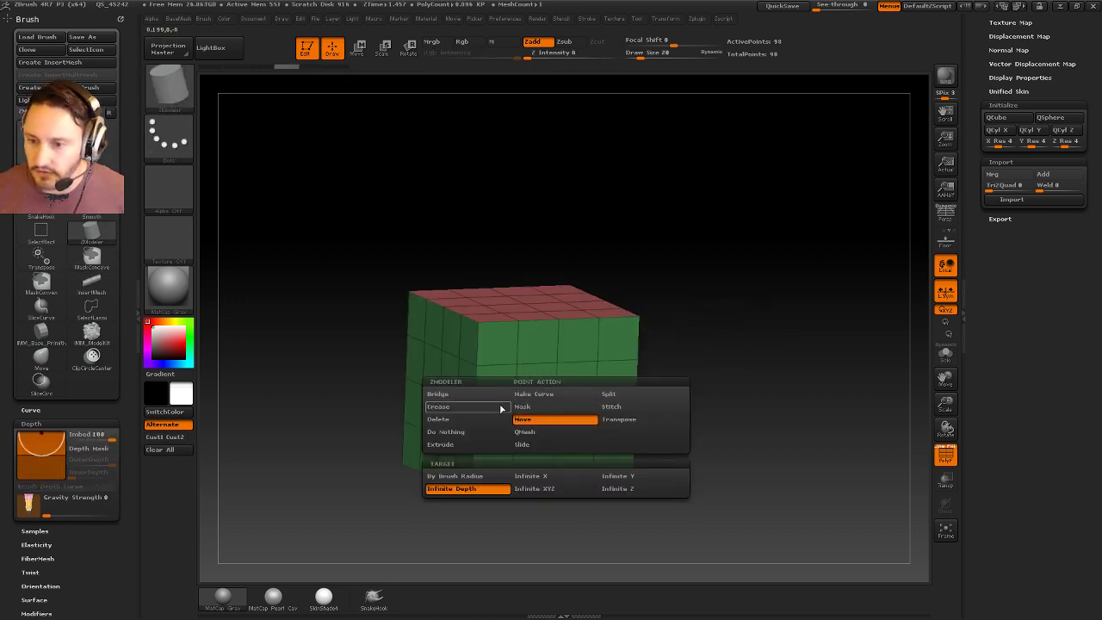
pyautogui.click(615, 396)
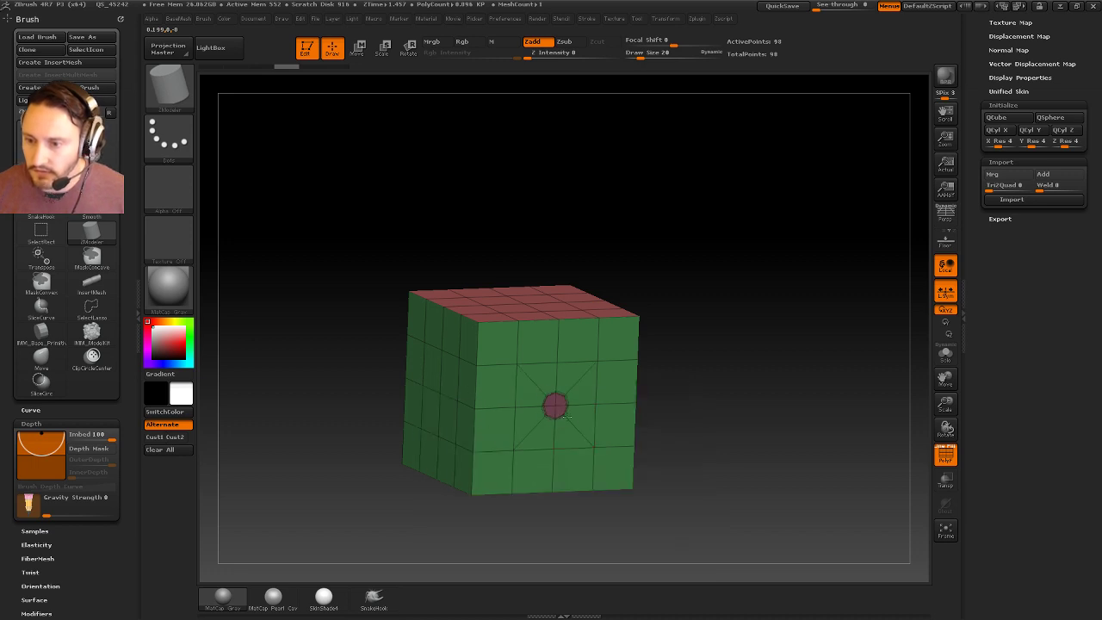
pyautogui.moveTo(567, 416); pyautogui.dragTo(580, 424)
pyautogui.keyDown('alt'); pyautogui.moveTo(739, 315); pyautogui.dragTo(735, 365); pyautogui.keyUp('alt')
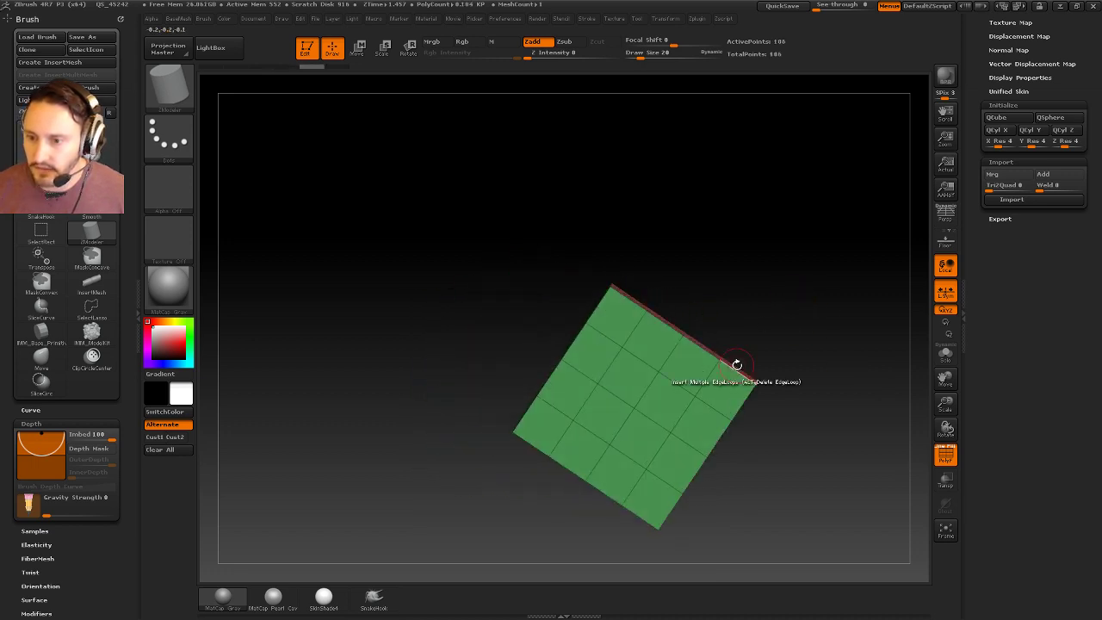
pyautogui.click(632, 405)
# QMesh the octagonal centre polygons through the cube to open an octagonal hole
pyautogui.moveTo(754, 324); pyautogui.dragTo(716, 327)
pyautogui.press('space')
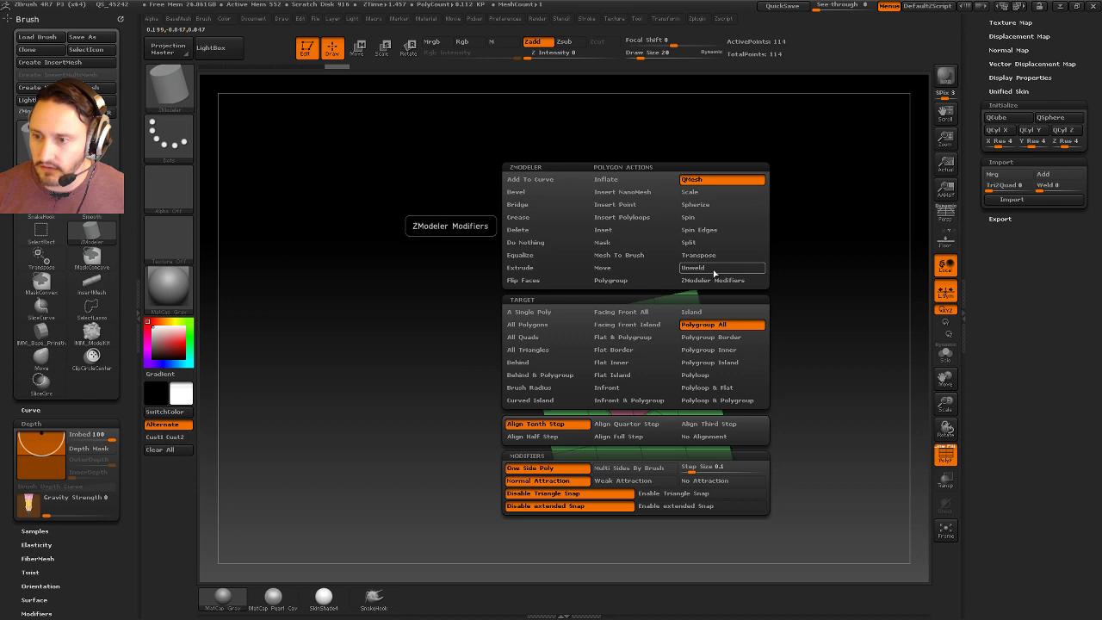
pyautogui.moveTo(814, 275); pyautogui.dragTo(726, 372)
pyautogui.moveTo(816, 365); pyautogui.dragTo(405, 263)
pyautogui.moveTo(833, 275); pyautogui.dragTo(731, 263)
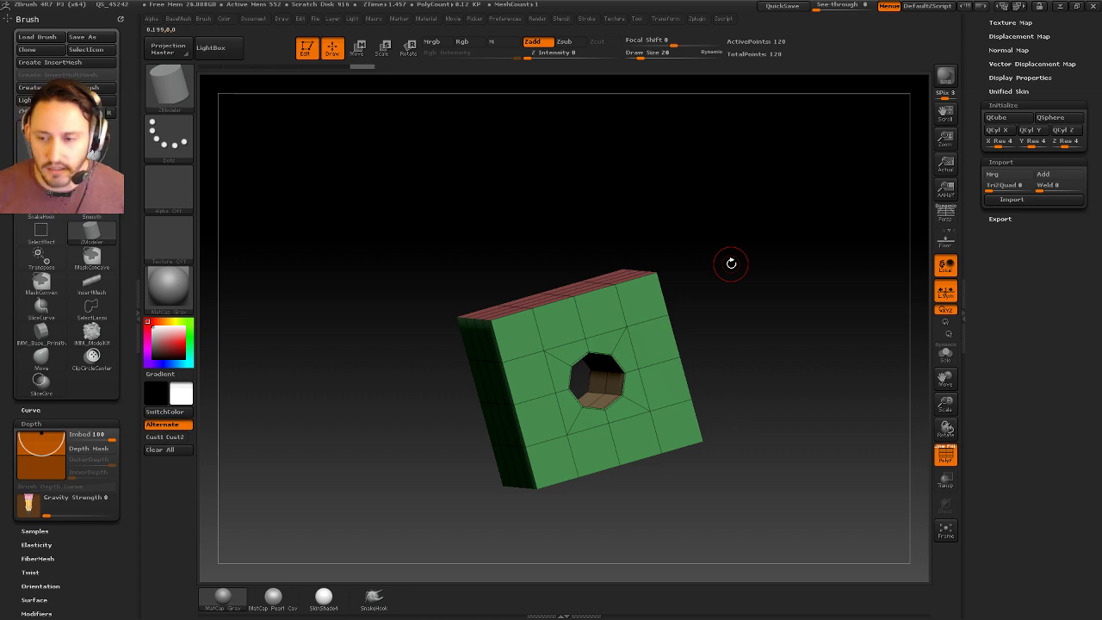
# Undo the octagonal hole and the point splits on the cube
pyautogui.moveTo(757, 321)
pyautogui.mouseDown()
pyautogui.moveTo(700, 329)
pyautogui.moveTo(789, 333)
pyautogui.moveTo(752, 332)
pyautogui.moveTo(763, 347)
pyautogui.mouseUp()
pyautogui.hotkey('ctrl', 'z')
pyautogui.hotkey('ctrl', 'z')
pyautogui.hotkey('ctrl', 'z')
# Set the draw size to 0, leave Edit mode and clear the cube from the canvas
pyautogui.press('s')
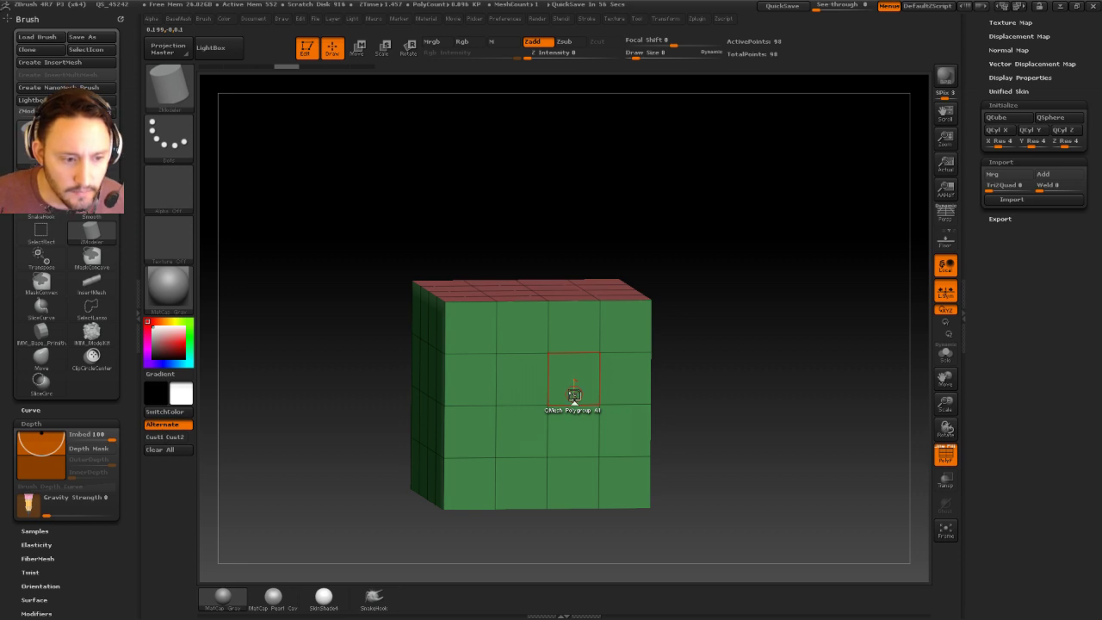
pyautogui.keyDown('shift'); pyautogui.moveTo(688, 301); pyautogui.dragTo(718, 325); pyautogui.keyUp('shift')
pyautogui.click(309, 55)
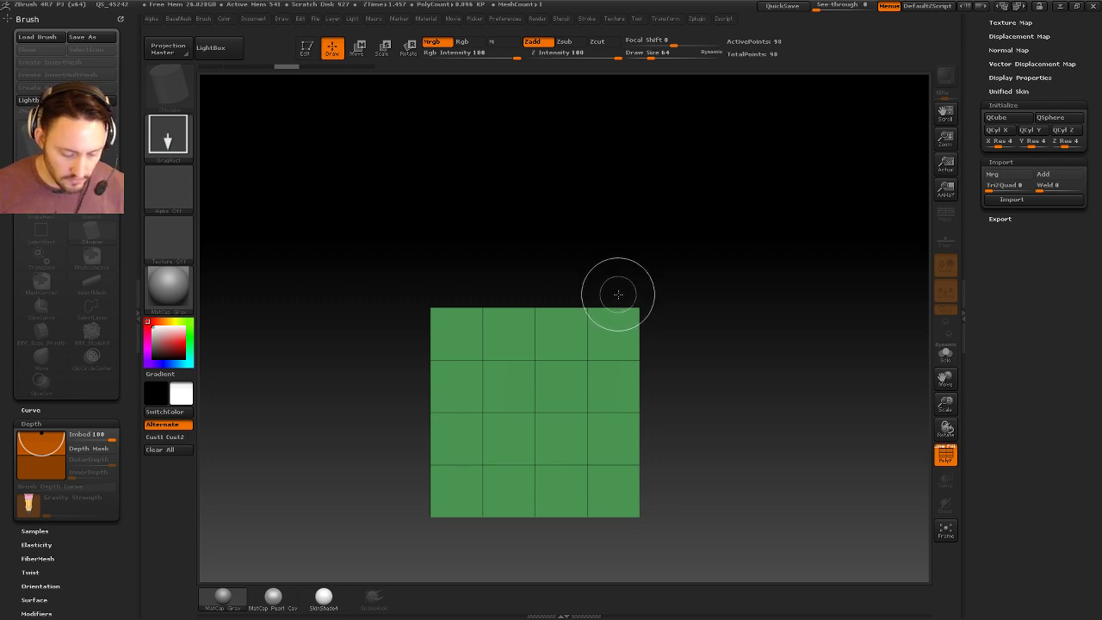
pyautogui.hotkey('ctrl', 'n')
# Draw a Plane3D on the canvas, enter Edit mode and snap the view to face it squarely
pyautogui.moveTo(1031, 288); pyautogui.dragTo(1052, 540)
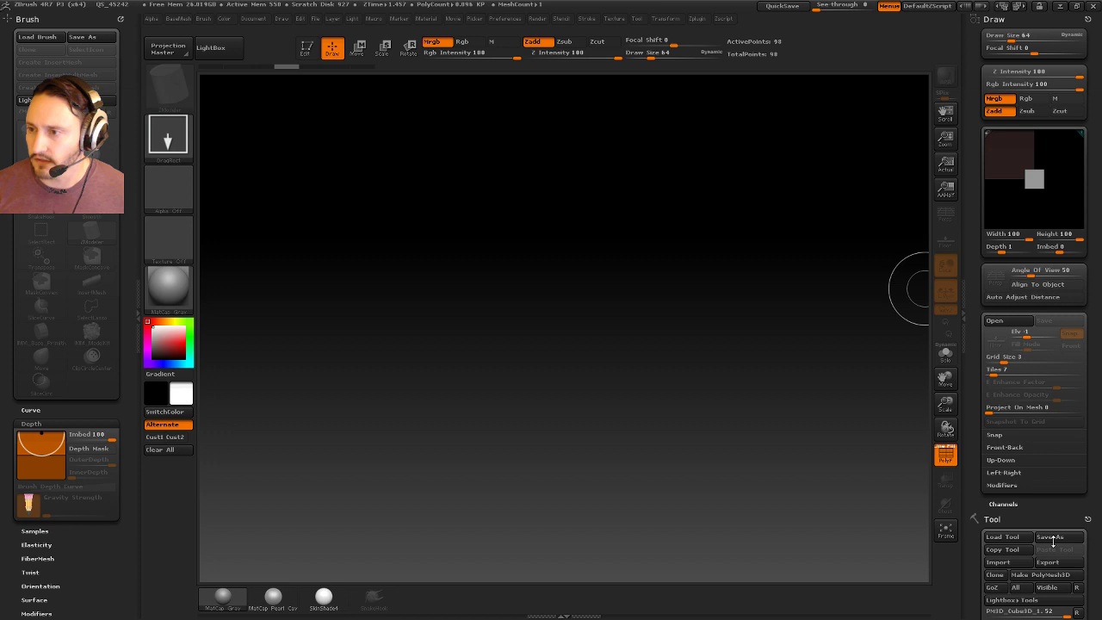
pyautogui.click(1087, 19)
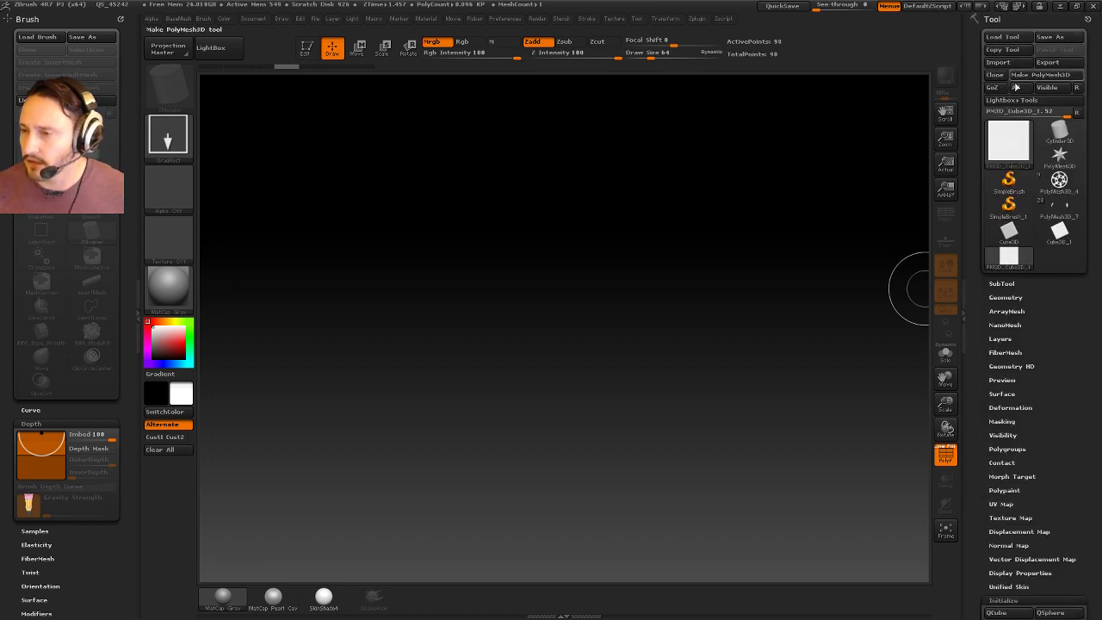
pyautogui.click(1008, 142)
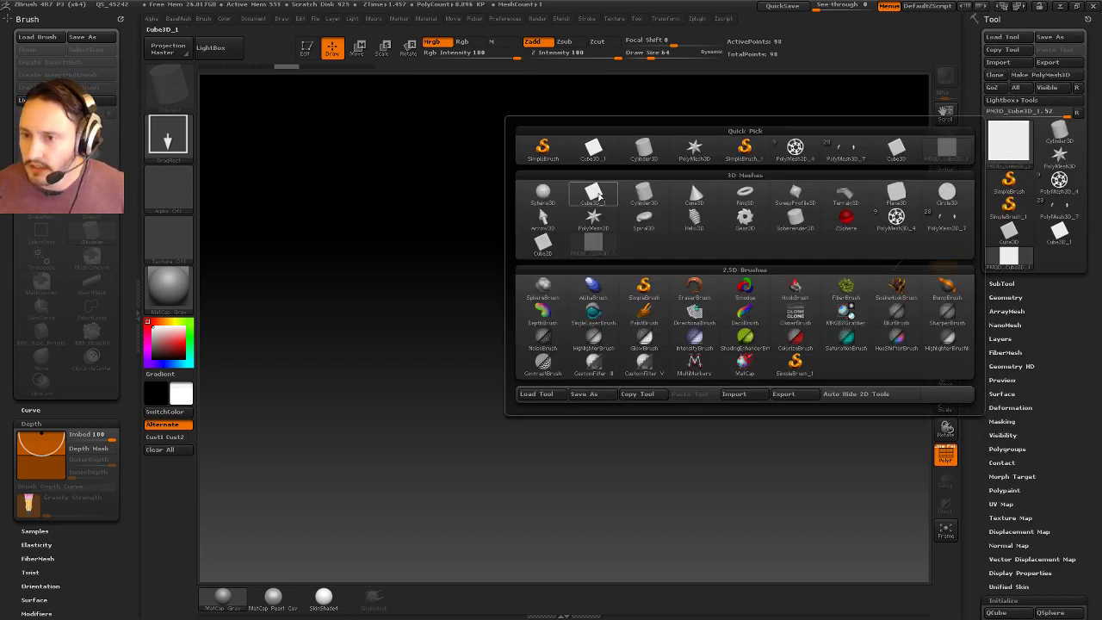
pyautogui.moveTo(598, 197)
pyautogui.click(896, 194)
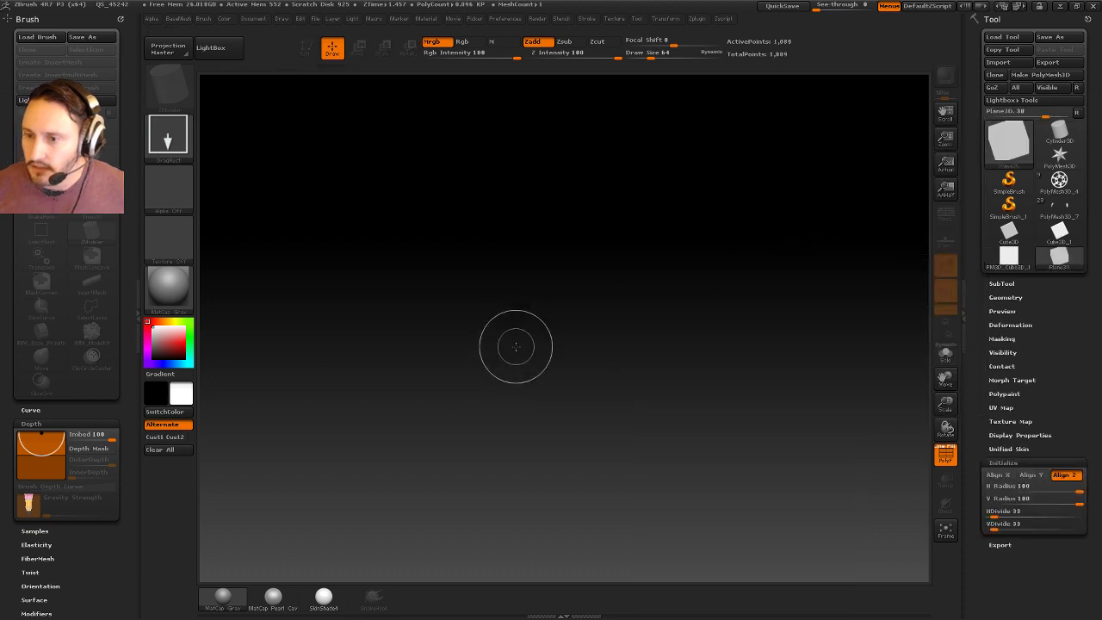
pyautogui.moveTo(511, 347); pyautogui.dragTo(428, 224)
pyautogui.click(306, 47)
pyautogui.keyDown('shift'); pyautogui.moveTo(362, 106); pyautogui.dragTo(388, 121); pyautogui.keyUp('shift')
pyautogui.keyDown('alt'); pyautogui.moveTo(745, 232); pyautogui.dragTo(782, 308); pyautogui.keyUp('alt')
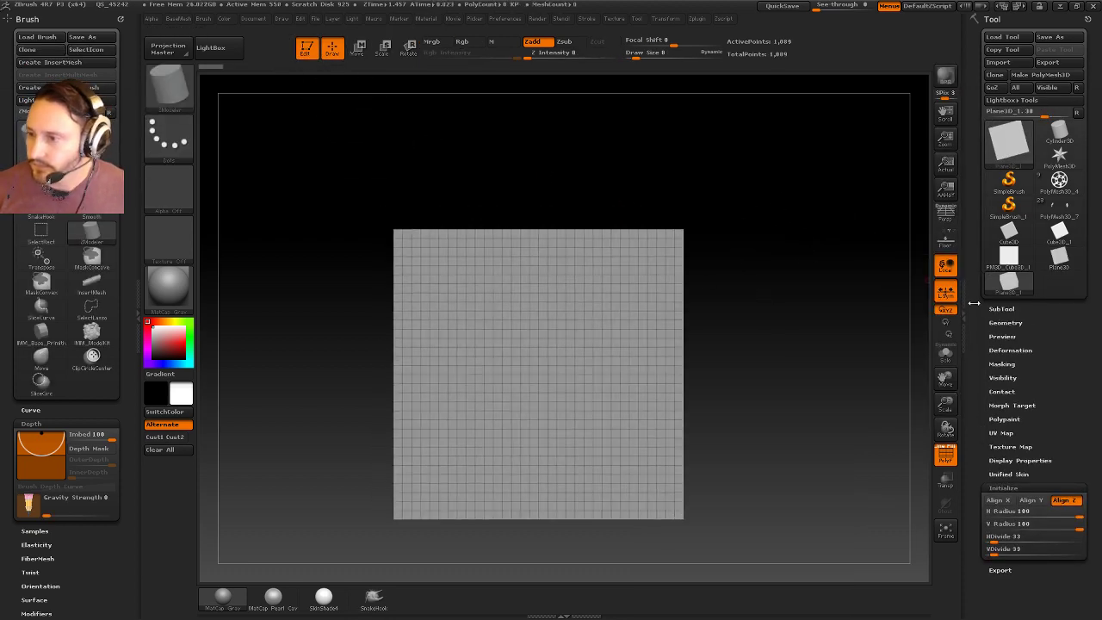
# Convert the plane to a PolyMesh3D and reduce it to a 4 by 4 grid by reconstructing subdivisions and deleting the higher levels
pyautogui.click(1017, 322)
pyautogui.click(1043, 74)
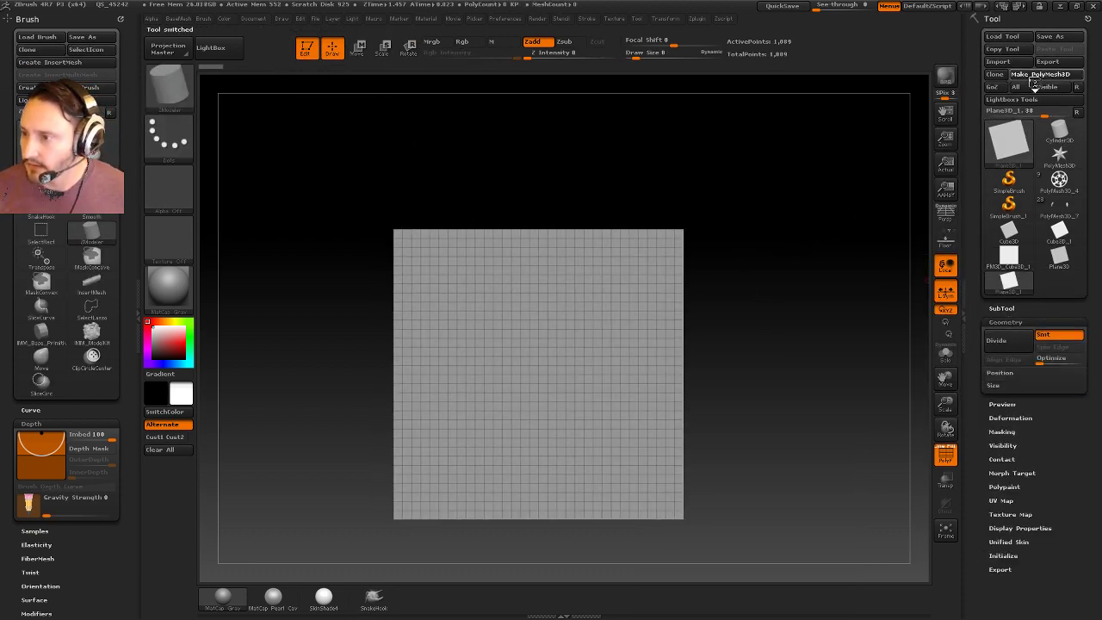
pyautogui.click(1028, 384)
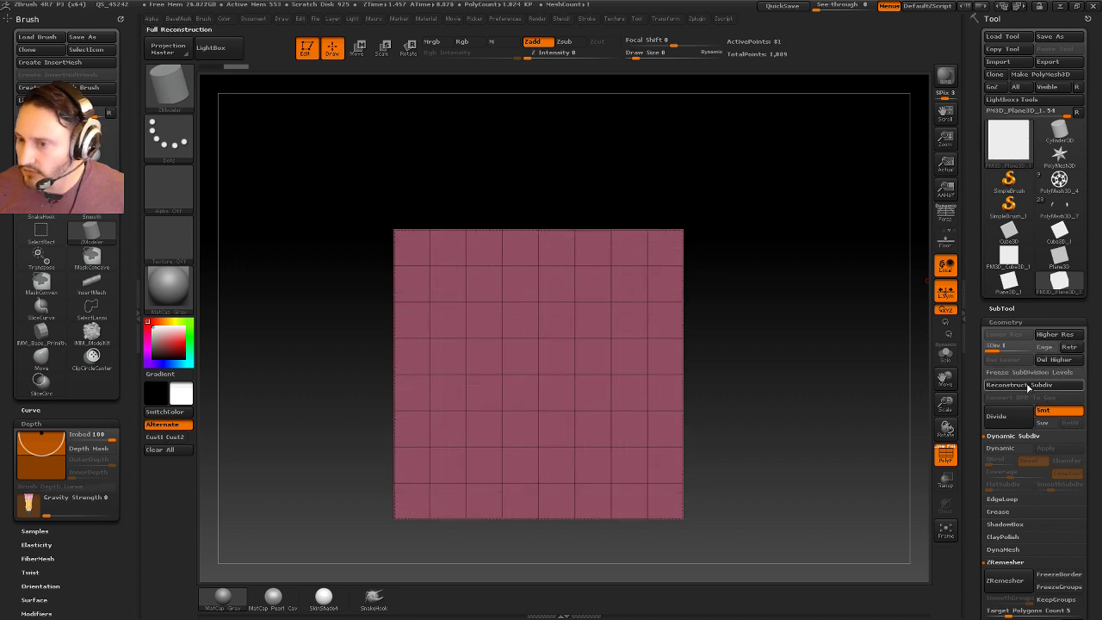
pyautogui.click(1054, 334)
pyautogui.click(1053, 359)
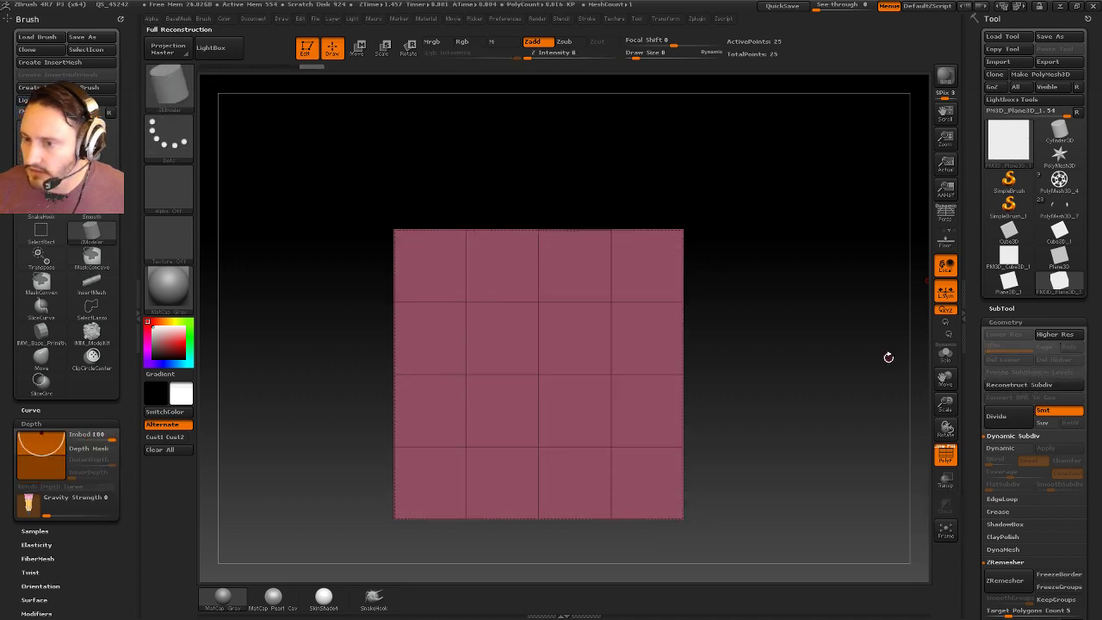
# Isolate the four centre polygons with SelectRect, make them a new polygroup and show the whole plane again
pyautogui.hotkey('ctrl', 'shift')
pyautogui.click(168, 81)
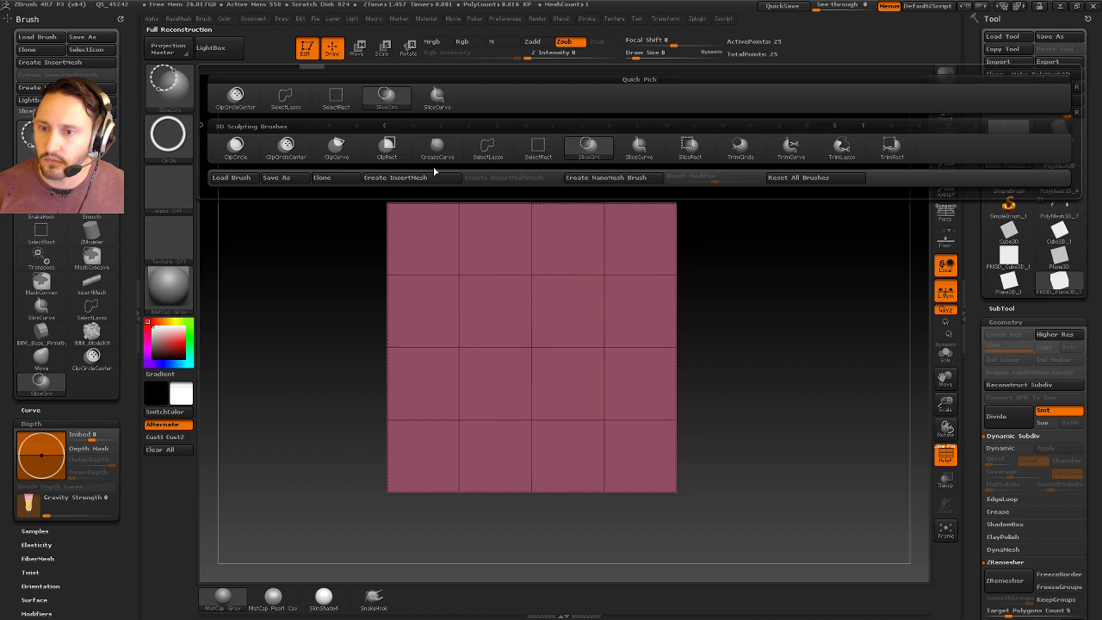
pyautogui.click(336, 96)
pyautogui.moveTo(728, 315)
pyautogui.keyDown('ctrl'); pyautogui.keyDown('shift'); pyautogui.mouseDown()
pyautogui.moveTo(790, 380)
pyautogui.moveTo(575, 378)
pyautogui.mouseUp(); pyautogui.keyUp('shift'); pyautogui.keyUp('ctrl')
pyautogui.hotkey('ctrl', 'w')
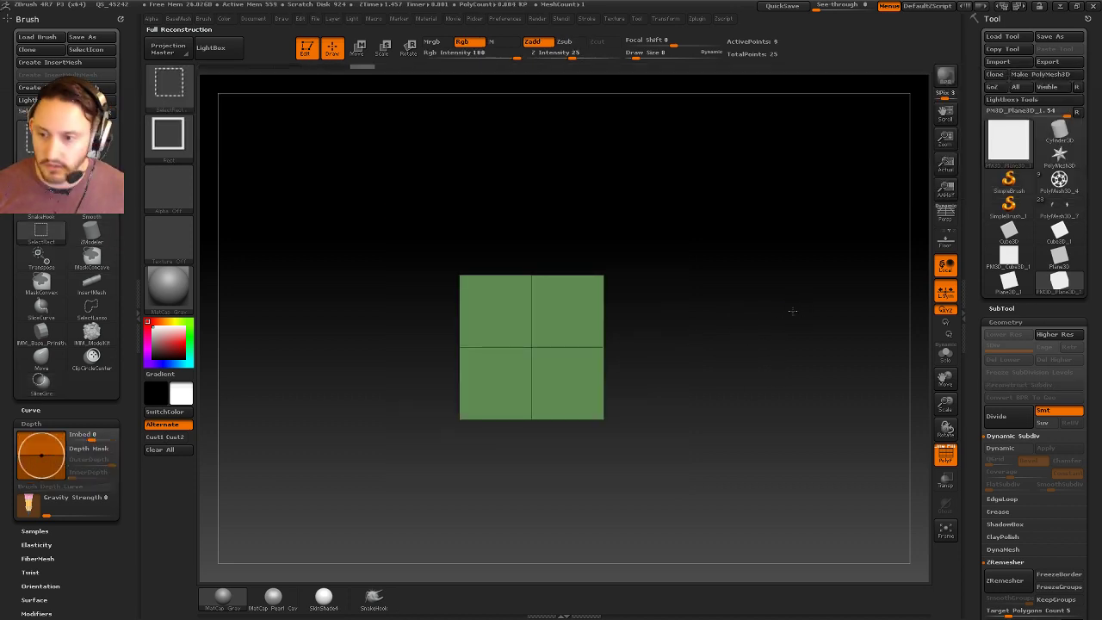
pyautogui.keyDown('ctrl'); pyautogui.keyDown('shift'); pyautogui.click(789, 310); pyautogui.keyUp('shift'); pyautogui.keyUp('ctrl')
# Choose the ClipCircleCenter brush and try a circular clip from the centre of the whole plane
pyautogui.click(168, 81)
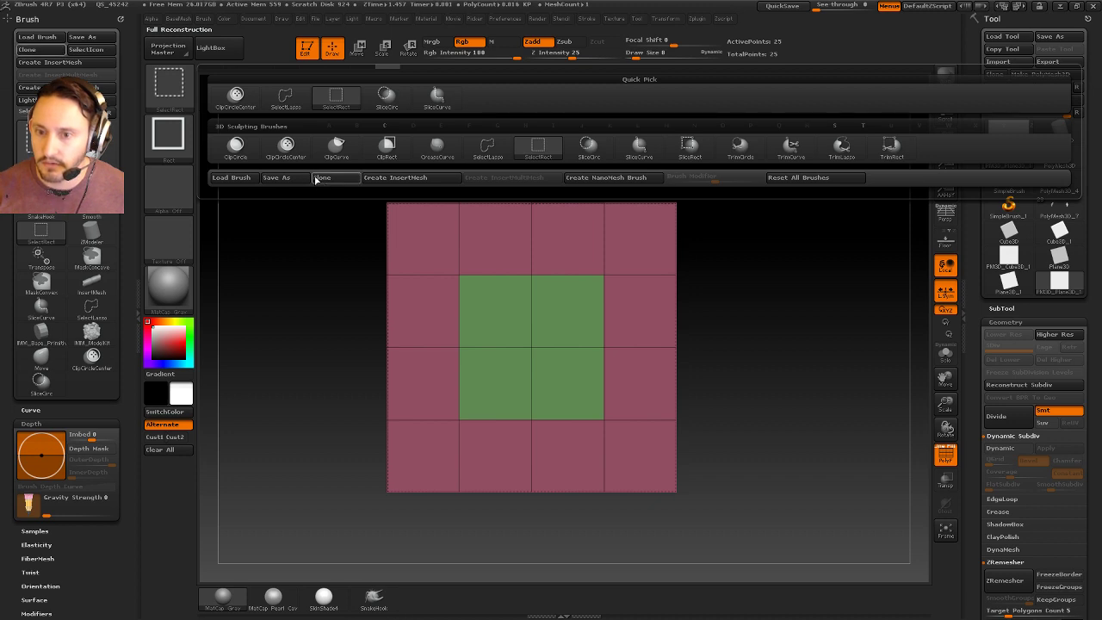
pyautogui.click(285, 144)
pyautogui.keyDown('ctrl'); pyautogui.keyDown('shift'); pyautogui.moveTo(531, 346); pyautogui.dragTo(663, 429); pyautogui.keyUp('shift'); pyautogui.keyUp('ctrl')
pyautogui.hotkey('ctrl', 'z')
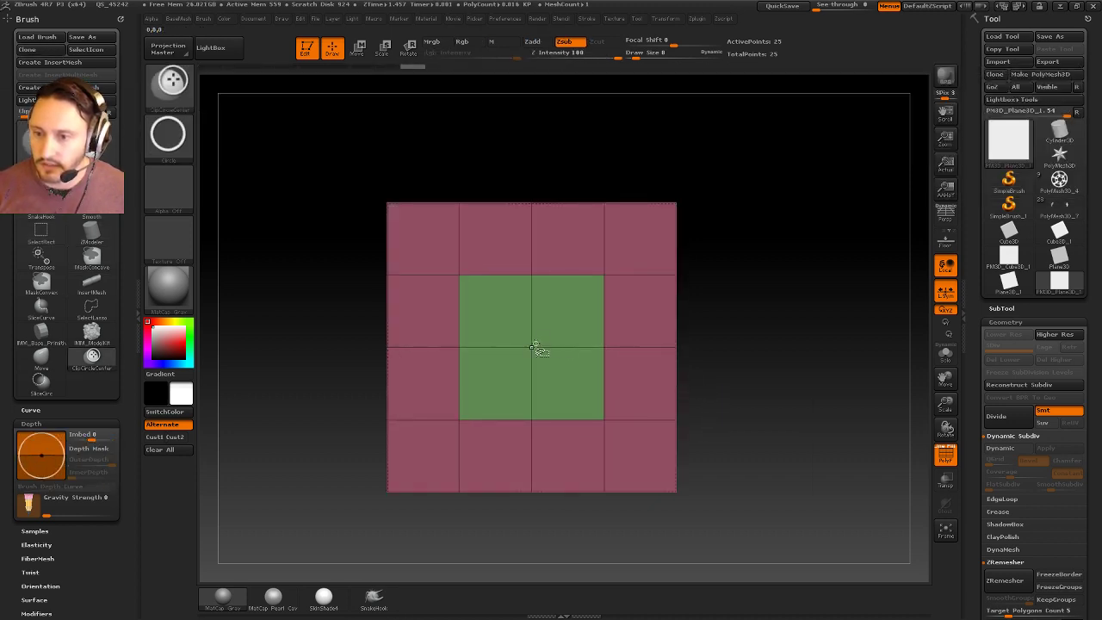
# Isolate the centre polygroup and try a circular clip on it, restoring the square and the full plane
pyautogui.keyDown('ctrl'); pyautogui.keyDown('shift'); pyautogui.click(536, 350); pyautogui.keyUp('shift'); pyautogui.keyUp('ctrl')
pyautogui.keyDown('ctrl'); pyautogui.keyDown('shift'); pyautogui.moveTo(695, 316); pyautogui.dragTo(636, 425); pyautogui.keyUp('shift'); pyautogui.keyUp('ctrl')
pyautogui.hotkey('ctrl', 'z')
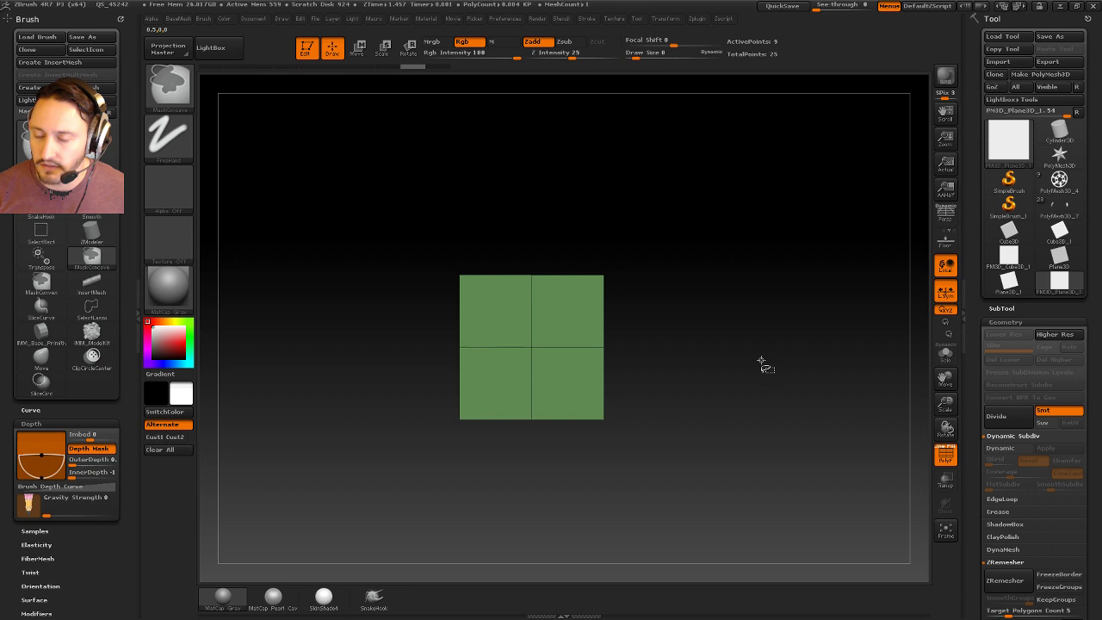
pyautogui.keyDown('ctrl'); pyautogui.keyDown('shift'); pyautogui.click(783, 341); pyautogui.keyUp('shift'); pyautogui.keyUp('ctrl')
# Isolate the centre polygroup, clip it into an octagon with ClipCircleCenter and unhide the rest of the plane
pyautogui.hotkey('ctrl', 'shift')
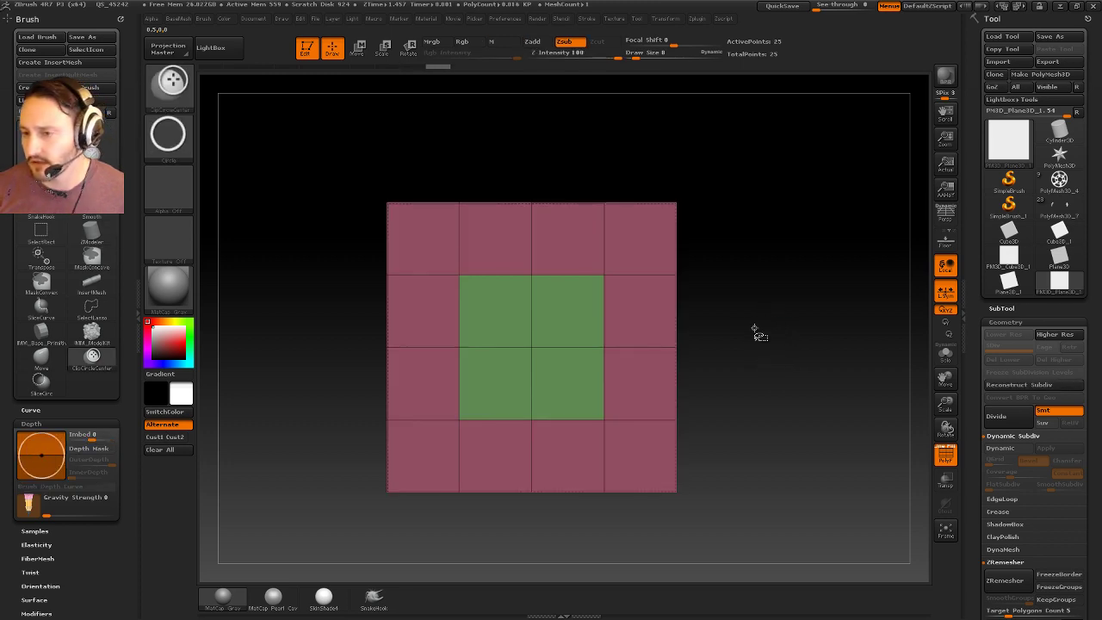
pyautogui.keyDown('ctrl'); pyautogui.keyDown('shift'); pyautogui.click(555, 342); pyautogui.keyUp('shift'); pyautogui.keyUp('ctrl')
pyautogui.keyDown('ctrl'); pyautogui.keyDown('shift'); pyautogui.moveTo(593, 336); pyautogui.dragTo(605, 407); pyautogui.keyUp('shift'); pyautogui.keyUp('ctrl')
pyautogui.keyDown('ctrl'); pyautogui.keyDown('shift'); pyautogui.click(775, 359); pyautogui.keyUp('shift'); pyautogui.keyUp('ctrl')
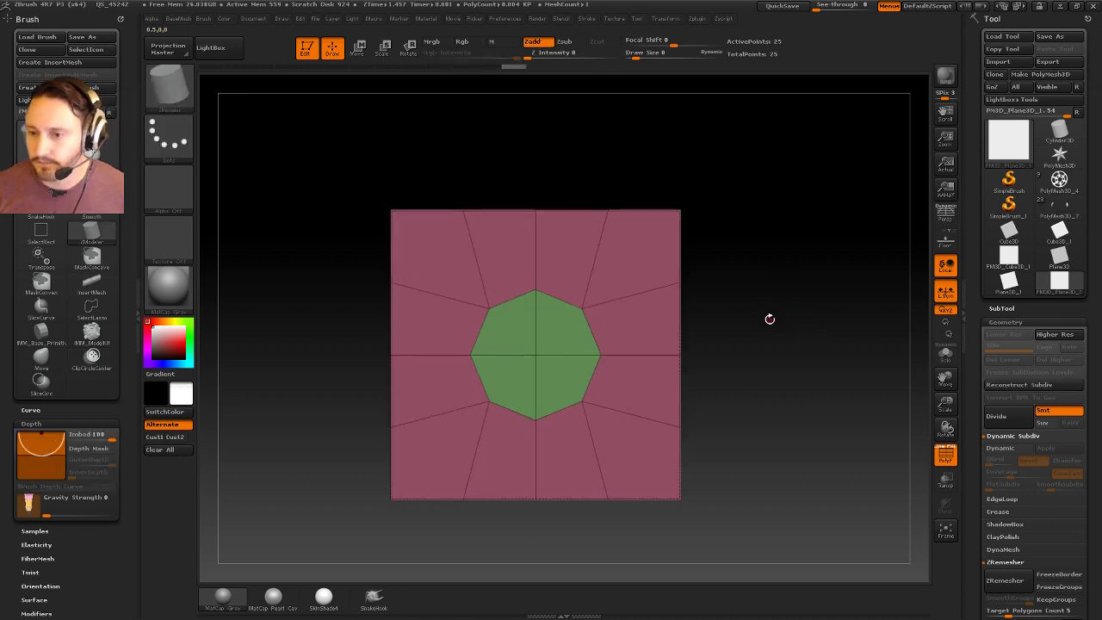
# Mask everything except the octagonal centre polygroup by masking it in isolation, unhiding the plane and inverting the mask
pyautogui.keyDown('ctrl'); pyautogui.keyDown('shift'); pyautogui.click(538, 379); pyautogui.keyUp('shift'); pyautogui.keyUp('ctrl')
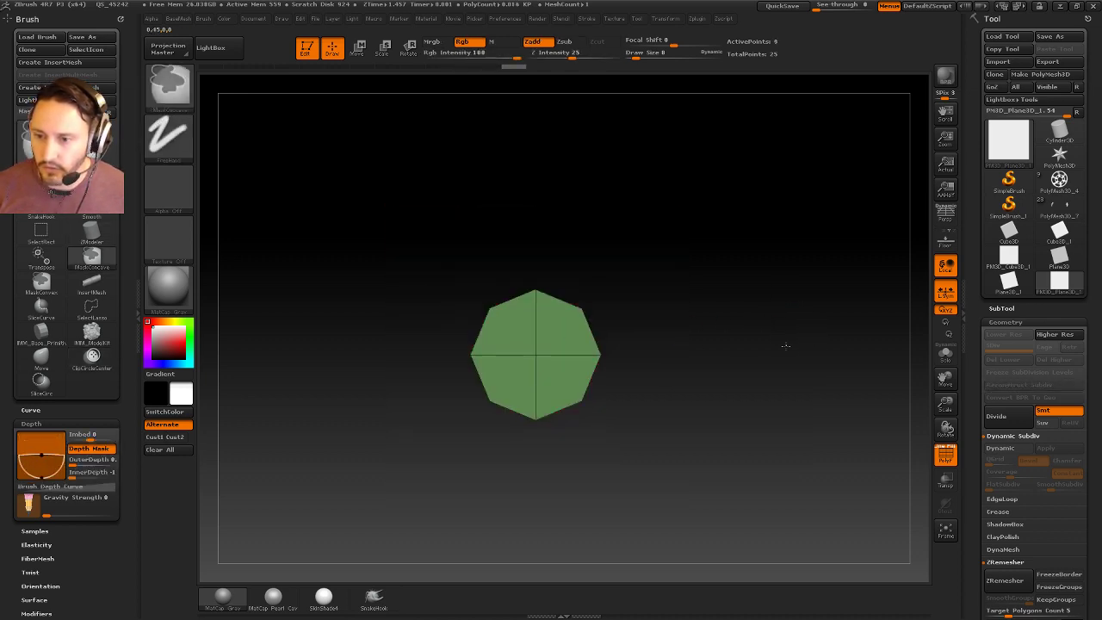
pyautogui.keyDown('ctrl'); pyautogui.keyDown('shift'); pyautogui.click(805, 270); pyautogui.keyUp('shift'); pyautogui.keyUp('ctrl')
pyautogui.keyDown('ctrl'); pyautogui.keyDown('shift'); pyautogui.click(547, 356); pyautogui.keyUp('shift'); pyautogui.keyUp('ctrl')
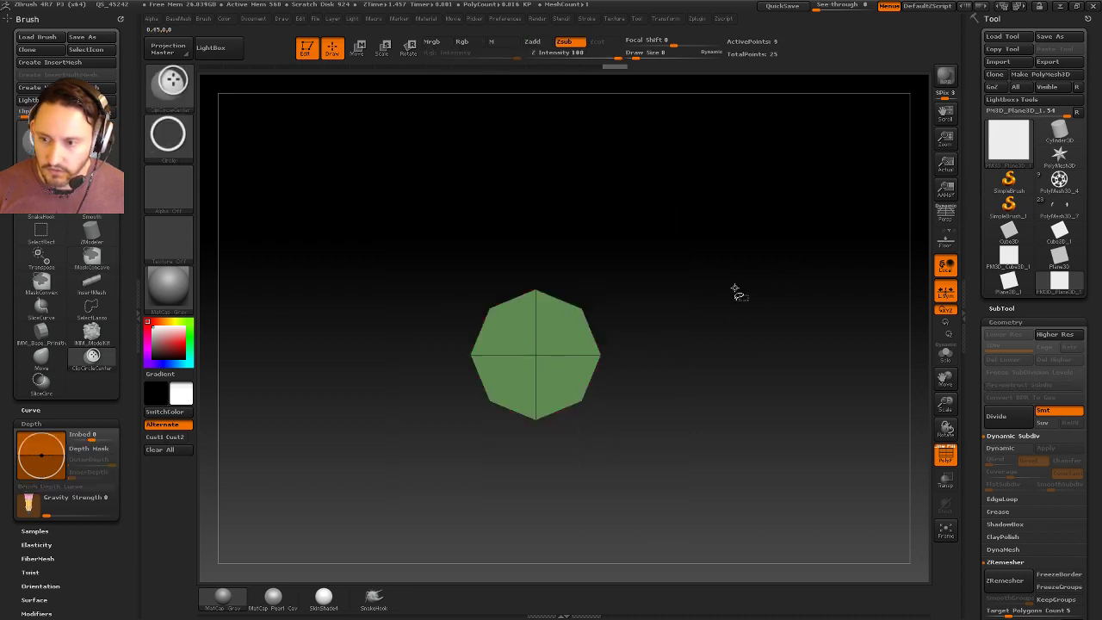
pyautogui.keyDown('ctrl'); pyautogui.keyDown('shift'); pyautogui.click(733, 290); pyautogui.keyUp('shift'); pyautogui.keyUp('ctrl')
pyautogui.keyDown('ctrl'); pyautogui.keyDown('shift'); pyautogui.click(542, 359); pyautogui.keyUp('shift'); pyautogui.keyUp('ctrl')
pyautogui.keyDown('ctrl'); pyautogui.click(743, 324); pyautogui.keyUp('ctrl')
pyautogui.keyDown('ctrl'); pyautogui.keyDown('shift'); pyautogui.click(747, 277); pyautogui.keyUp('shift'); pyautogui.keyUp('ctrl')
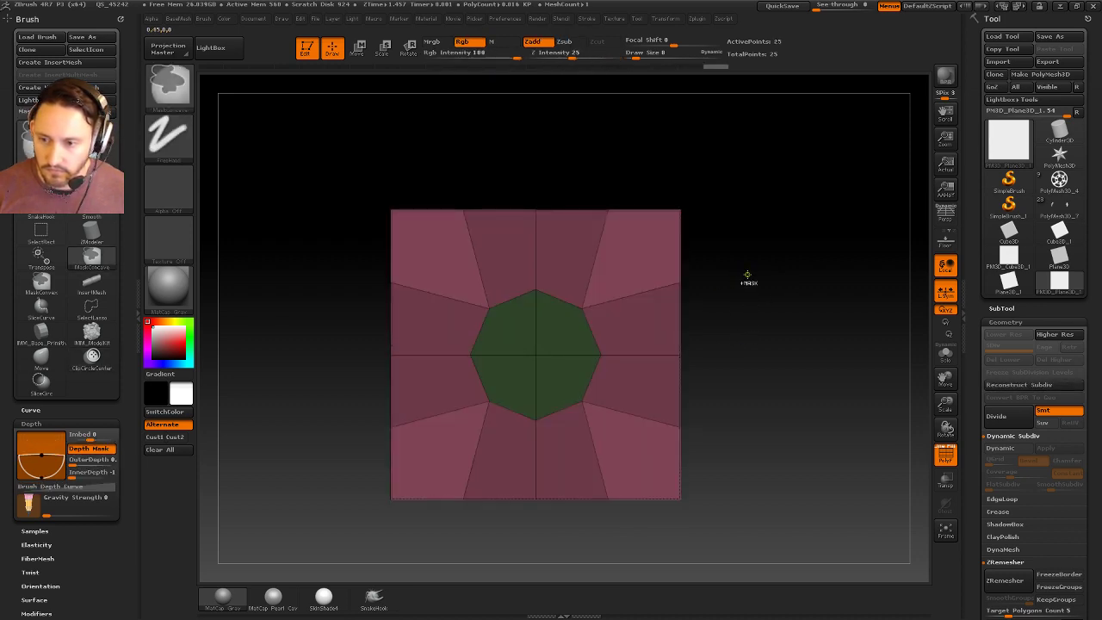
pyautogui.keyDown('ctrl'); pyautogui.click(748, 276); pyautogui.keyUp('ctrl')
# Scale the unmasked octagon up from its centre, return to Draw mode and clear the mask
pyautogui.keyDown('alt'); pyautogui.moveTo(797, 304); pyautogui.dragTo(773, 302); pyautogui.keyUp('alt')
pyautogui.press('e')
pyautogui.moveTo(511, 350); pyautogui.dragTo(845, 355)
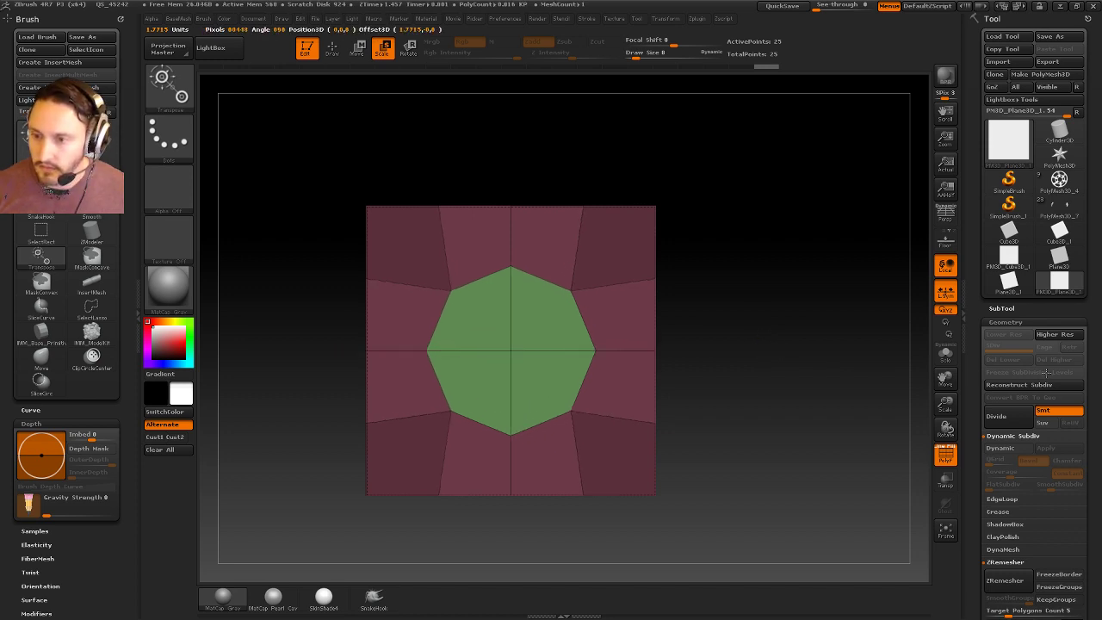
pyautogui.moveTo(772, 352); pyautogui.dragTo(816, 353)
pyautogui.press('q')
pyautogui.moveTo(824, 257)
pyautogui.keyDown('ctrl'); pyautogui.mouseDown()
pyautogui.moveTo(845, 303)
pyautogui.moveTo(834, 335)
pyautogui.mouseUp(); pyautogui.keyUp('ctrl')
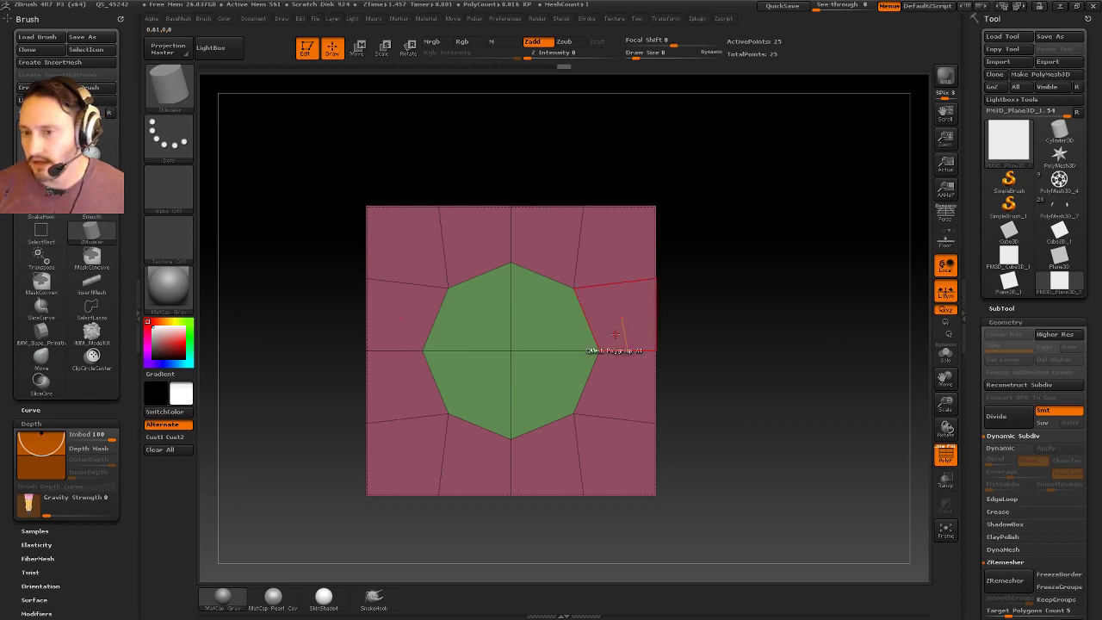
# Set the ZModeler edge action to Collapse and collapse border edges beside the square's corners so octagon edges run diagonally into them
pyautogui.moveTo(756, 258)
pyautogui.keyDown('alt'); pyautogui.mouseDown()
pyautogui.moveTo(763, 296)
pyautogui.moveTo(755, 269)
pyautogui.mouseUp(); pyautogui.keyUp('alt')
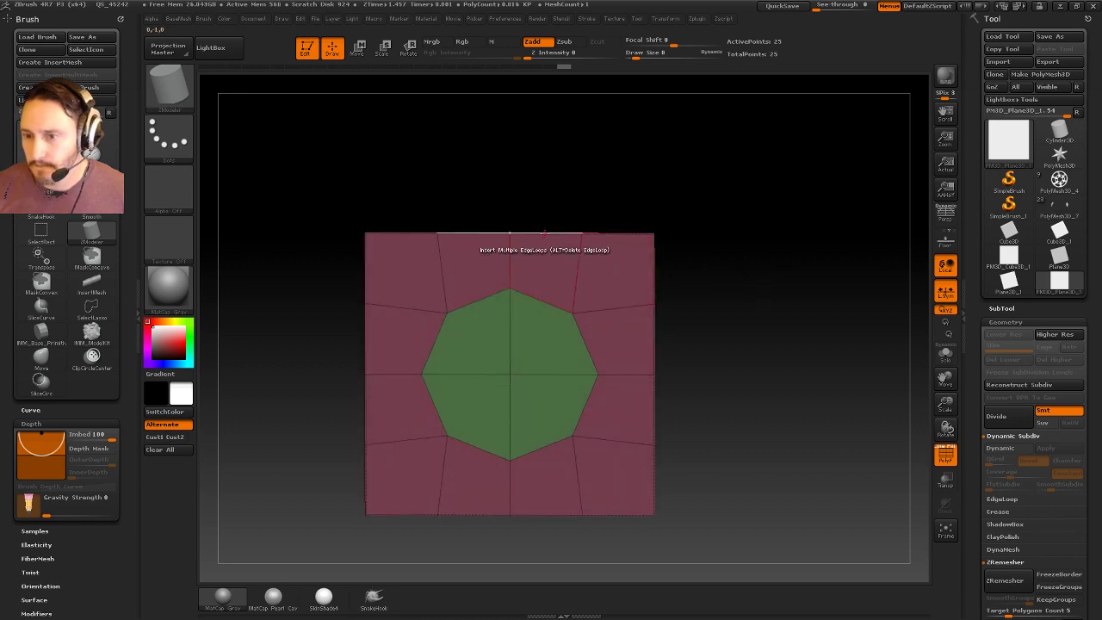
pyautogui.press('space')
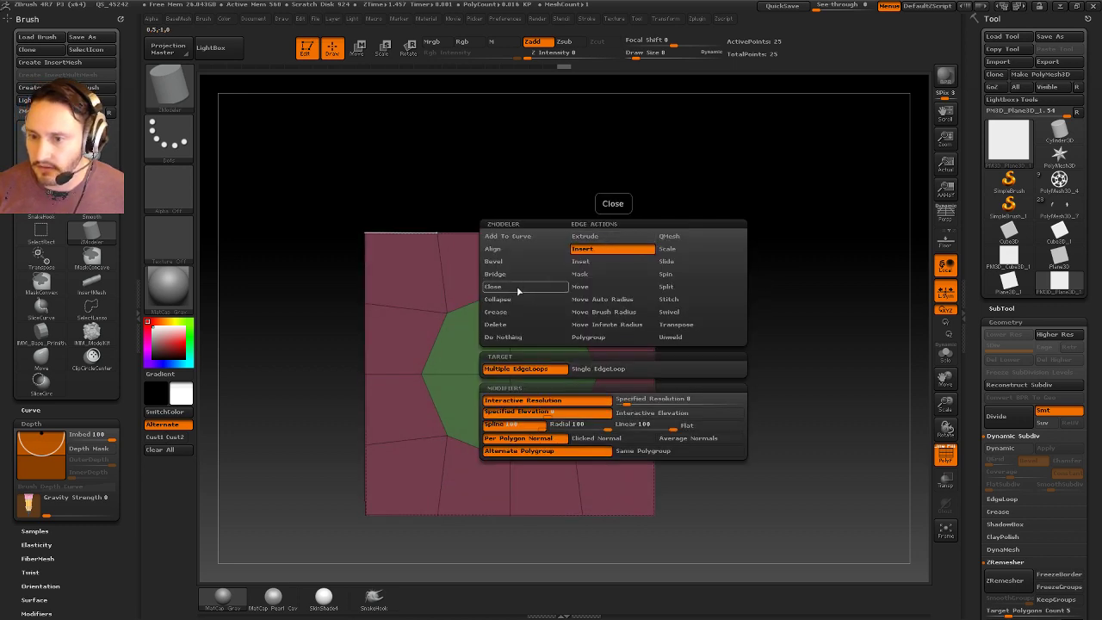
pyautogui.click(521, 300)
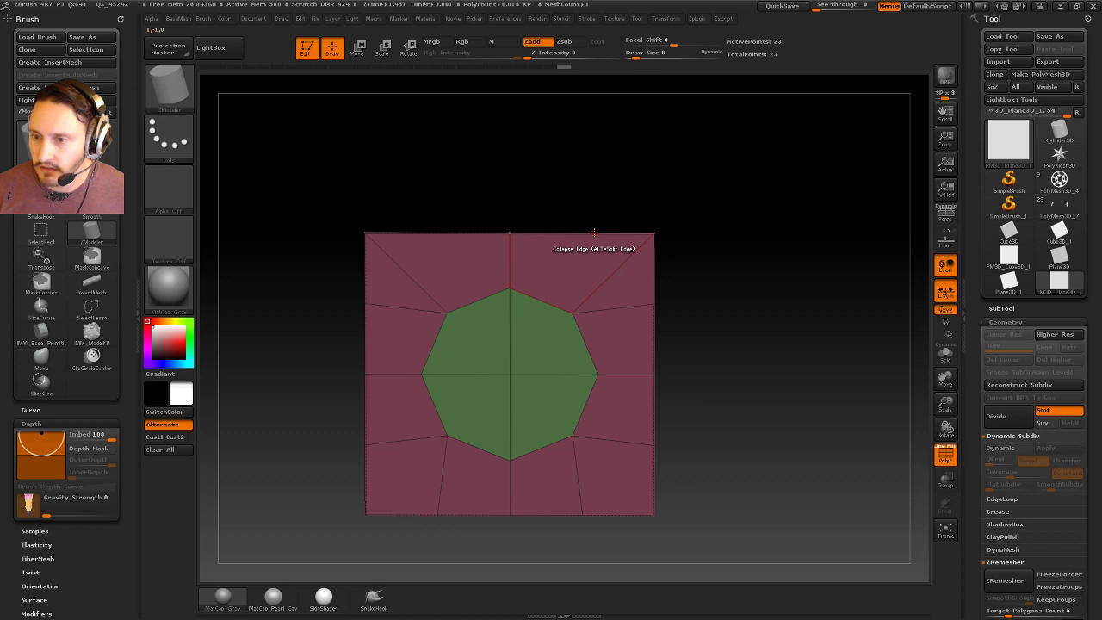
pyautogui.click(594, 233)
pyautogui.hotkey('ctrl', 'z')
pyautogui.keyDown('alt'); pyautogui.moveTo(700, 290); pyautogui.dragTo(697, 228); pyautogui.keyUp('alt')
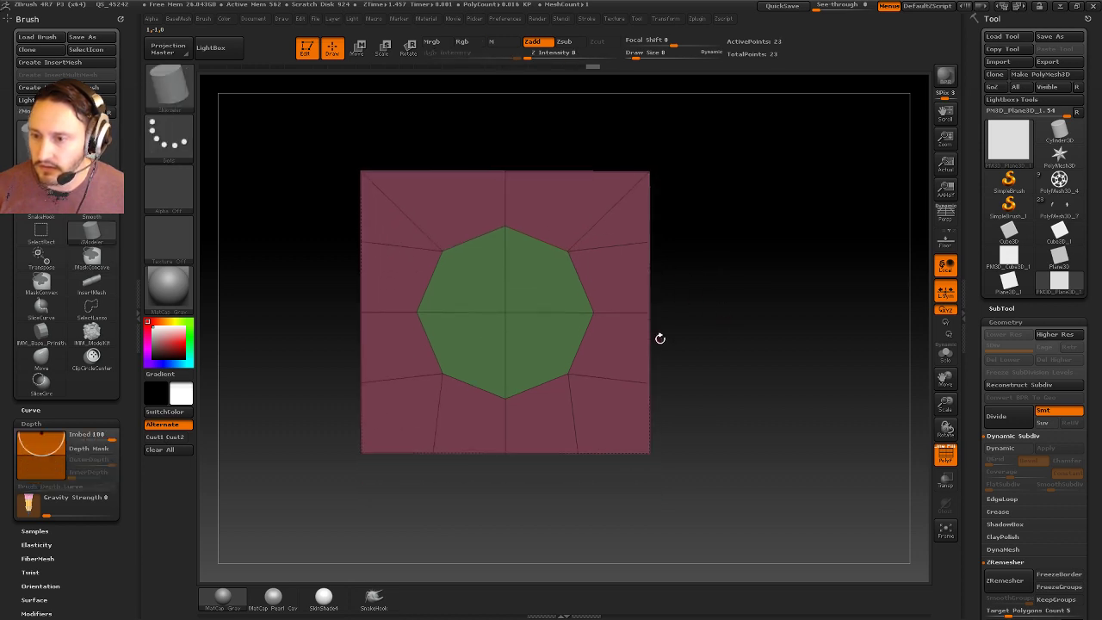
pyautogui.click(647, 425)
pyautogui.click(604, 452)
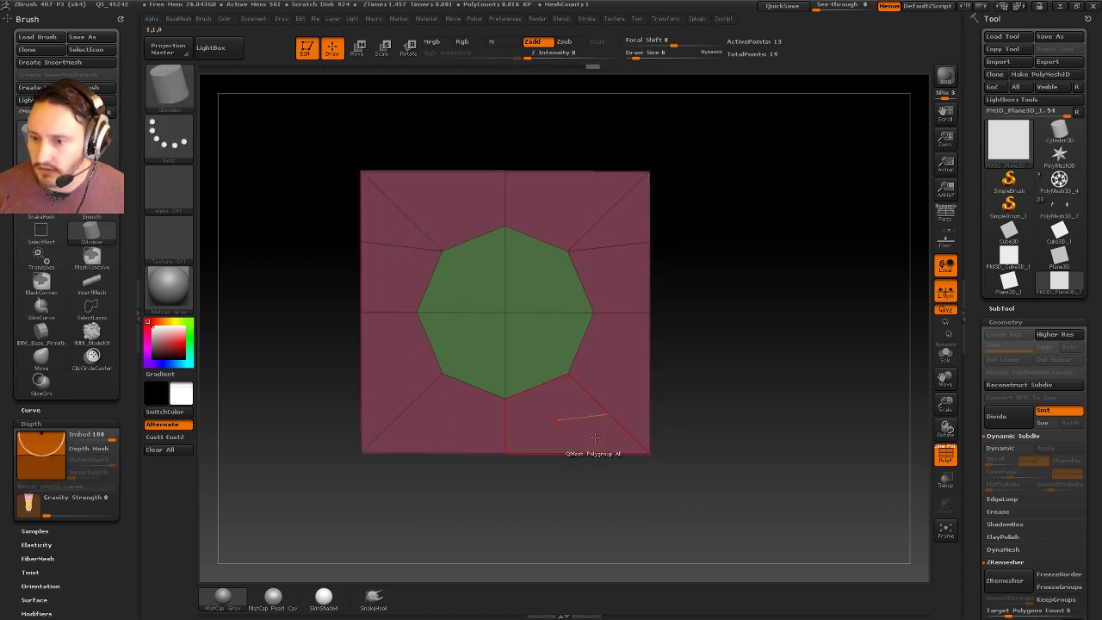
# Collapse the remaining outer border edges of the plane until the square keeps only its four corner points
pyautogui.keyDown('alt'); pyautogui.moveTo(723, 297); pyautogui.dragTo(715, 362); pyautogui.keyUp('alt')
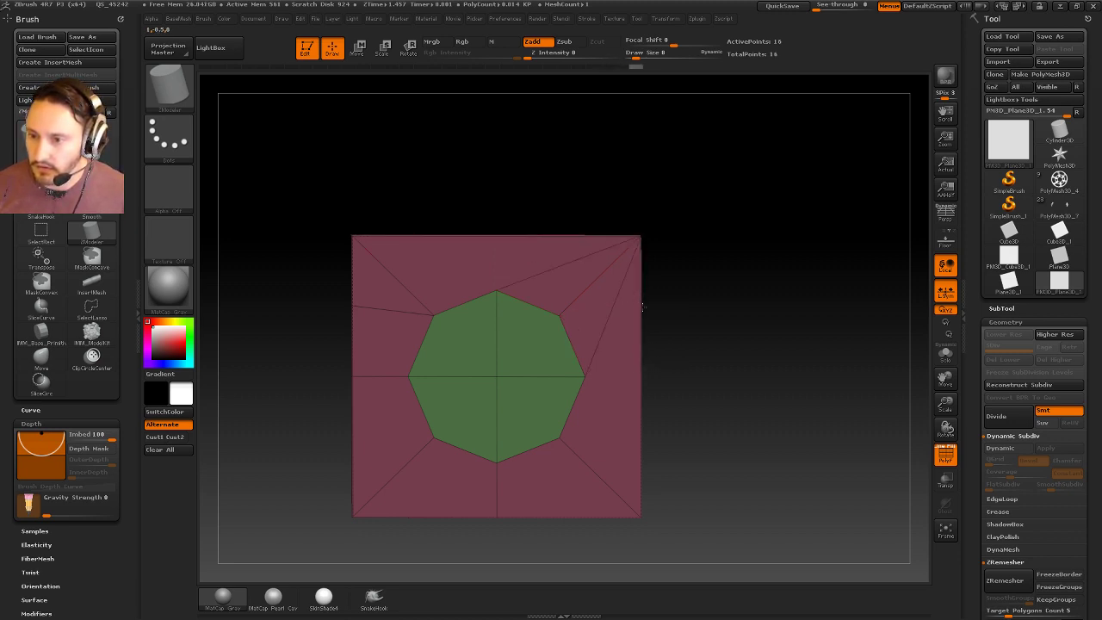
pyautogui.keyDown('alt'); pyautogui.moveTo(641, 306); pyautogui.dragTo(648, 222); pyautogui.keyUp('alt')
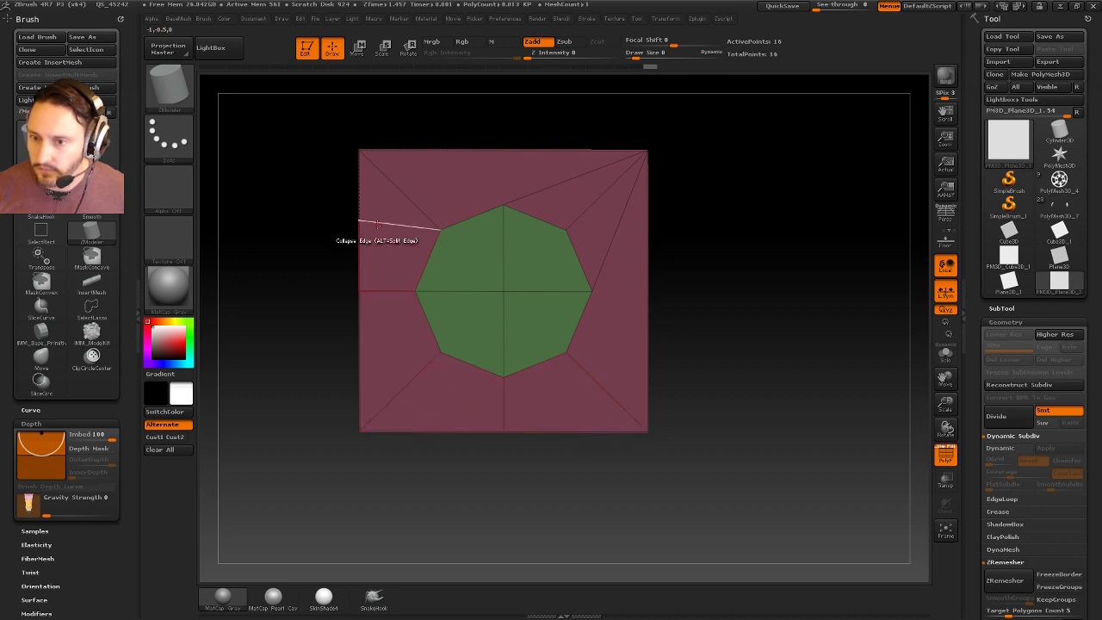
pyautogui.keyDown('alt'); pyautogui.moveTo(710, 133); pyautogui.dragTo(720, 188); pyautogui.keyUp('alt')
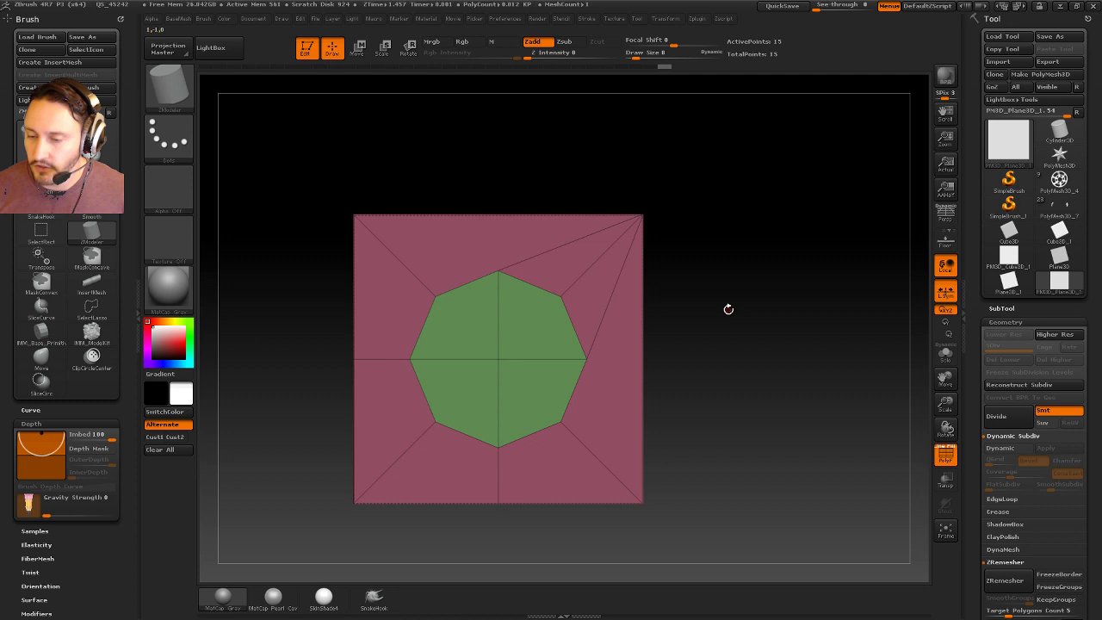
pyautogui.click(469, 502)
pyautogui.keyDown('alt'); pyautogui.moveTo(734, 347); pyautogui.dragTo(738, 386); pyautogui.keyUp('alt')
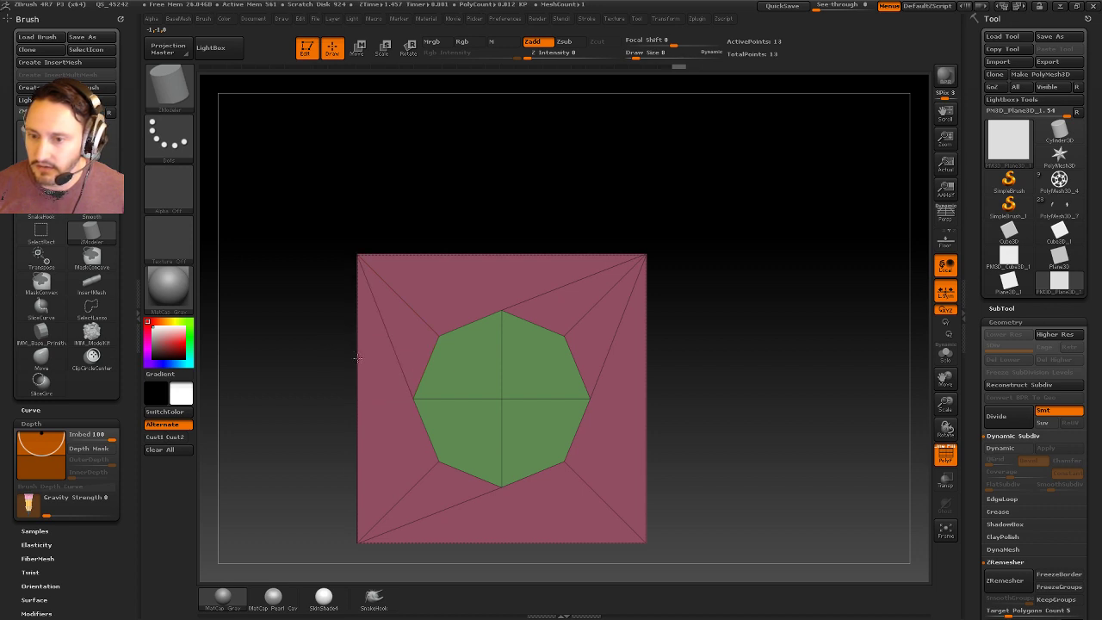
pyautogui.keyDown('alt'); pyautogui.moveTo(791, 366); pyautogui.dragTo(793, 326); pyautogui.keyUp('alt')
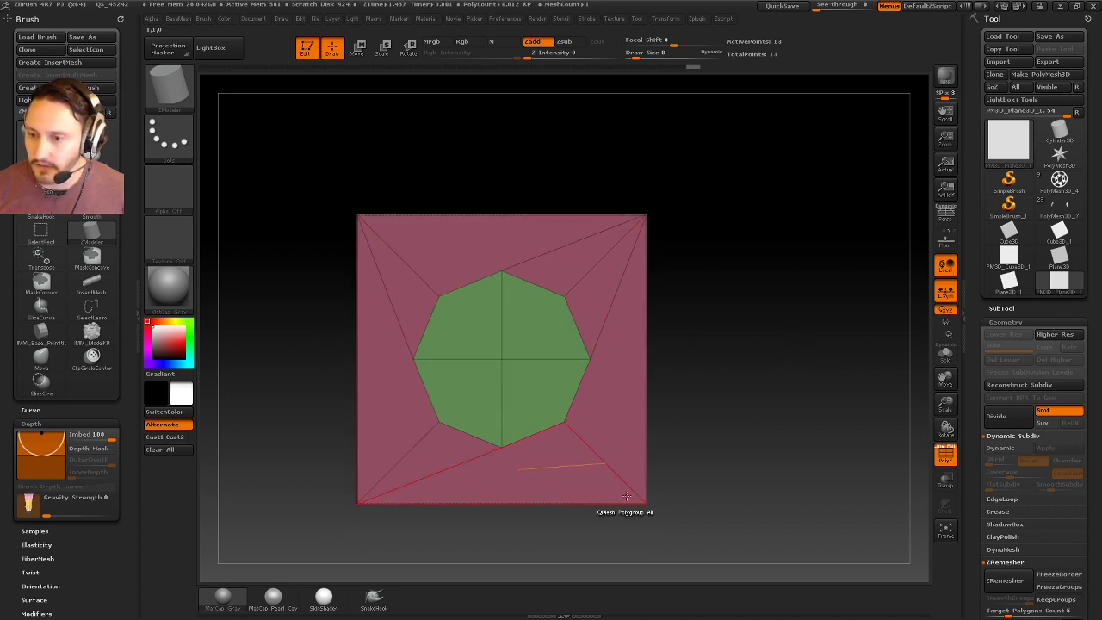
pyautogui.keyDown('alt'); pyautogui.moveTo(812, 309); pyautogui.dragTo(835, 303); pyautogui.keyUp('alt')
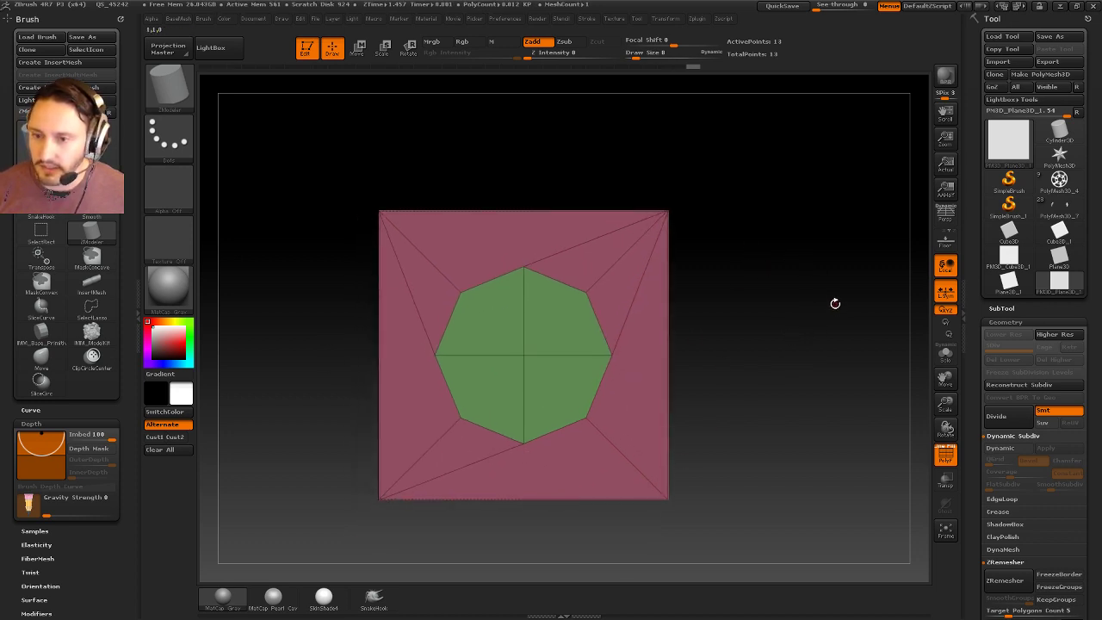
# Switch to the PM3D_Cube3D_1 tool and frame its gridded front face
pyautogui.press('b')
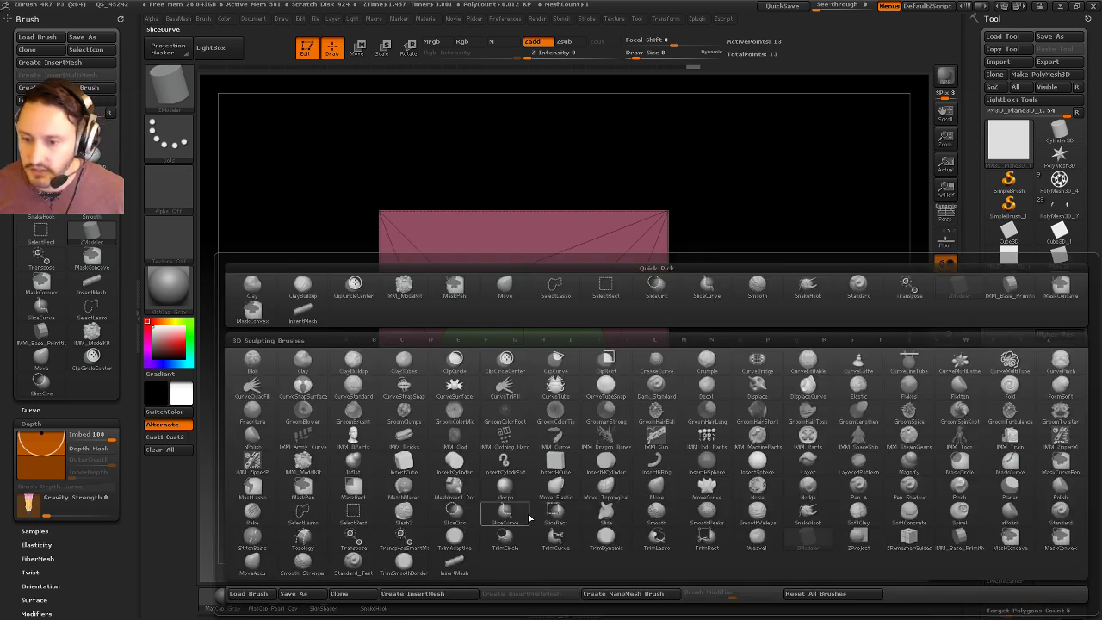
pyautogui.click(507, 515)
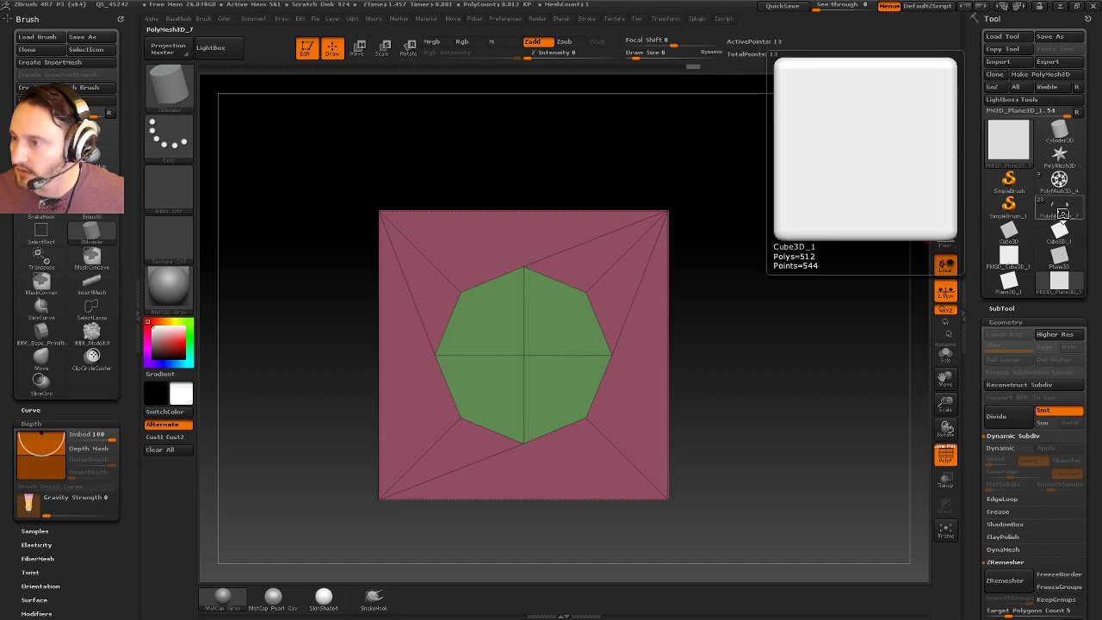
pyautogui.click(1008, 257)
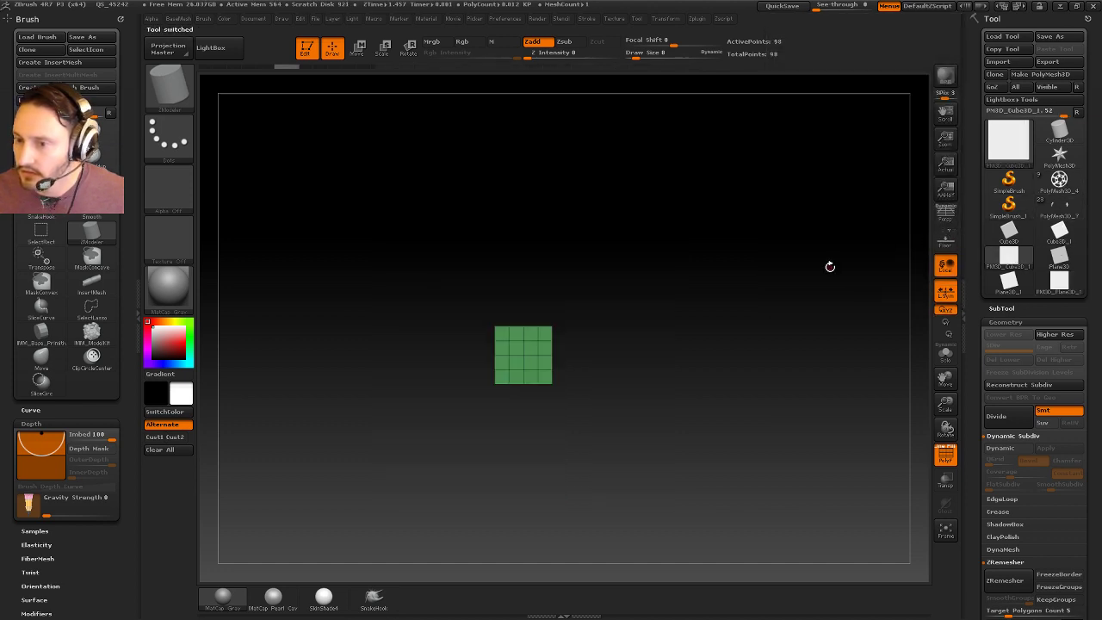
pyautogui.keyDown('alt'); pyautogui.moveTo(759, 242); pyautogui.dragTo(787, 289); pyautogui.keyUp('alt')
pyautogui.keyDown('alt'); pyautogui.moveTo(786, 288); pyautogui.dragTo(818, 353); pyautogui.keyUp('alt')
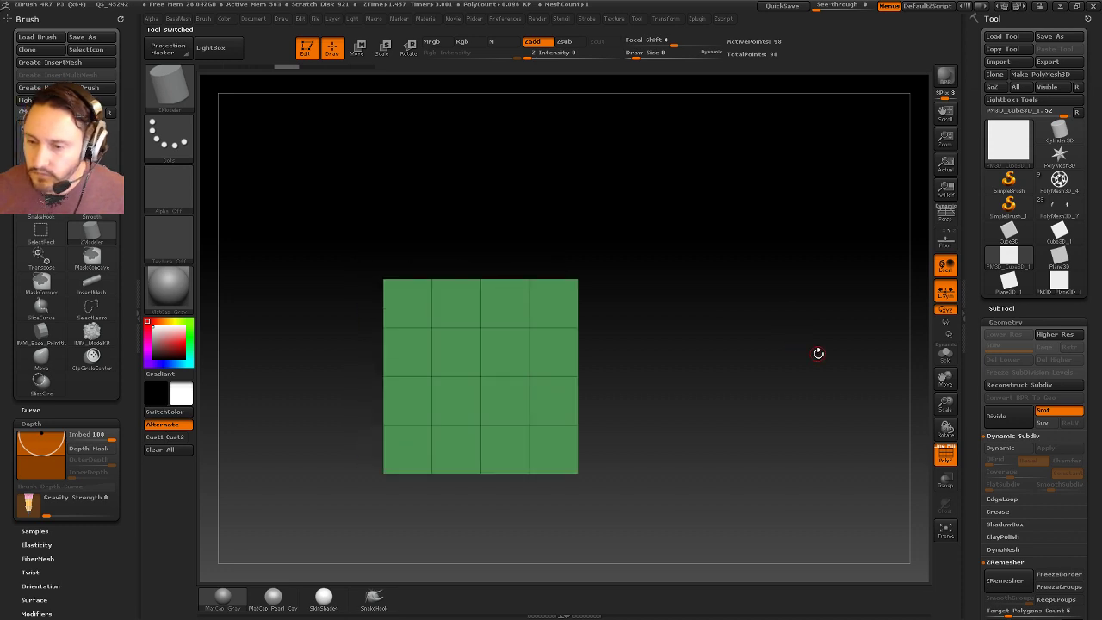
# Set the polygon action to Insert NanoMesh with A Single Poly, choose PM3D_Plane3D_1 and insert it on one inner face of the cube's front
pyautogui.click(508, 356)
pyautogui.moveTo(703, 342); pyautogui.dragTo(707, 350)
pyautogui.press('space')
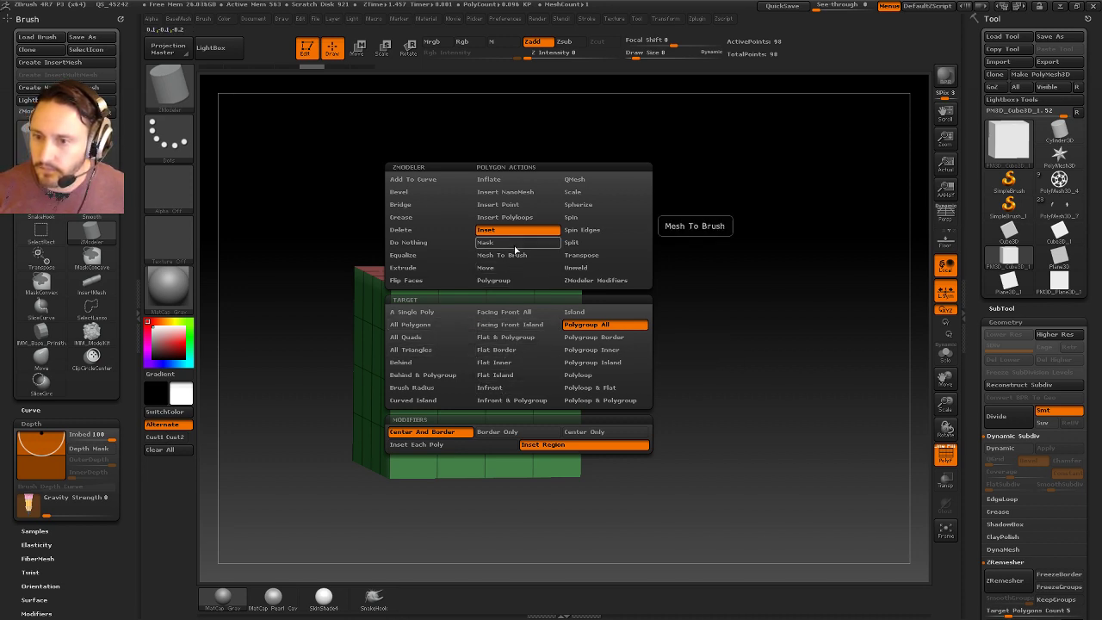
pyautogui.click(519, 193)
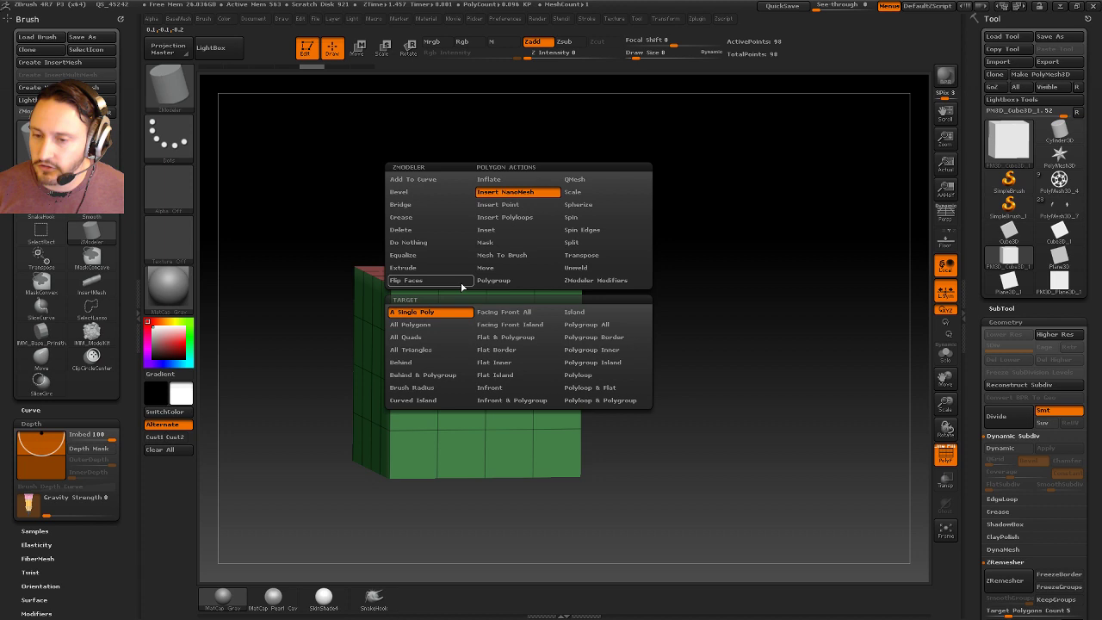
pyautogui.keyDown('shift'); pyautogui.moveTo(689, 293); pyautogui.dragTo(666, 319); pyautogui.keyUp('shift')
pyautogui.press('F1')
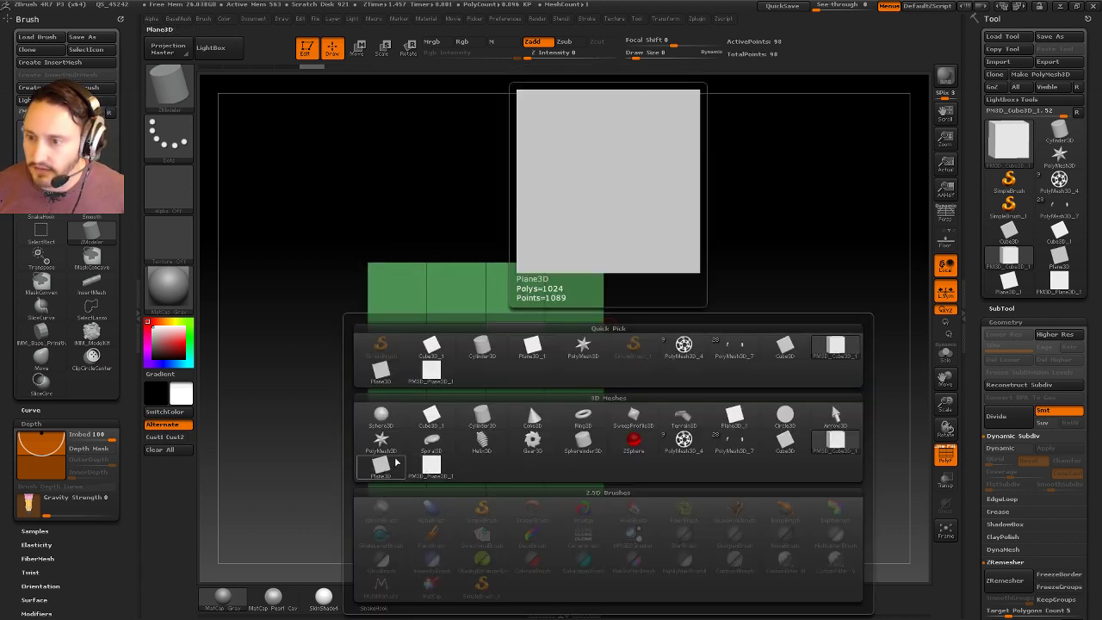
pyautogui.click(433, 468)
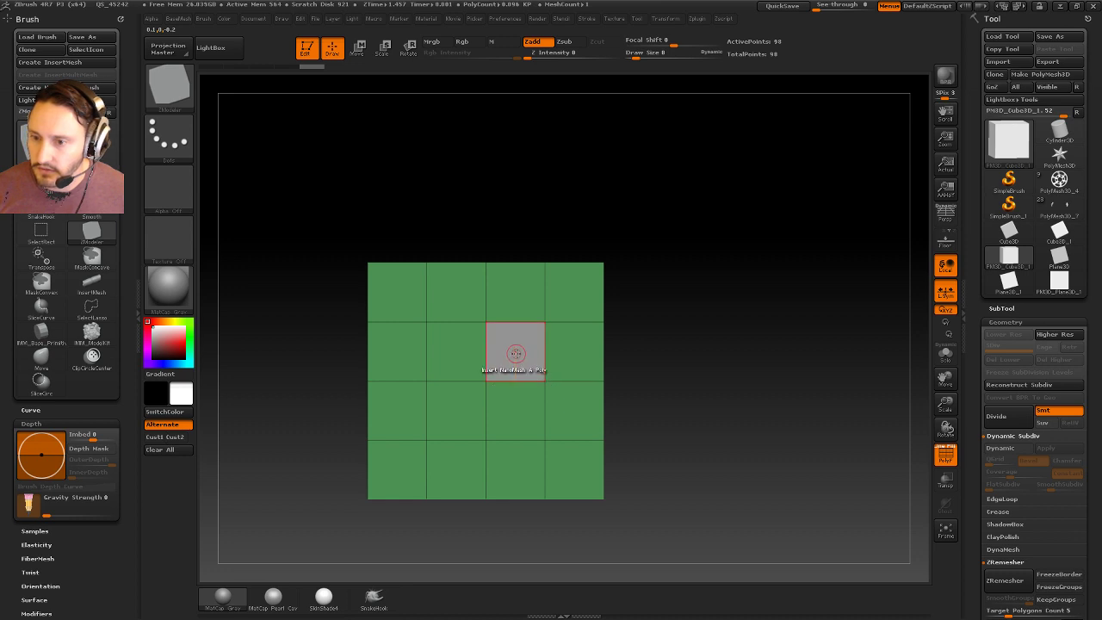
pyautogui.click(516, 373)
pyautogui.moveTo(512, 437); pyautogui.dragTo(521, 451)
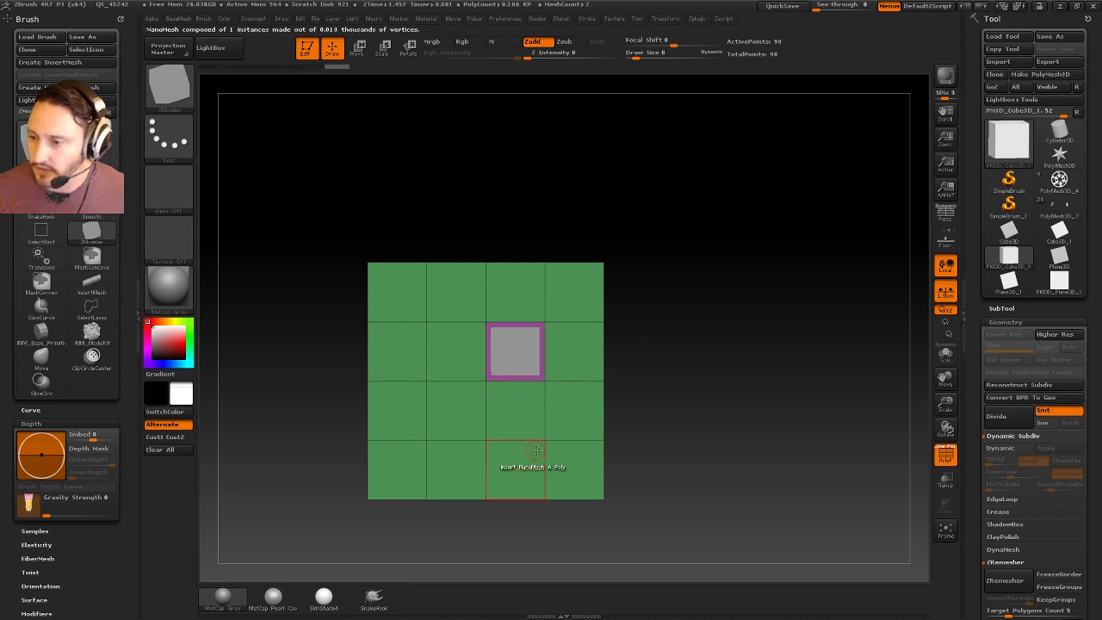
# Set the inserted NanoMesh to Fill mode with Size 1 and ZOffset 0
pyautogui.scroll(-3, 967, 452)
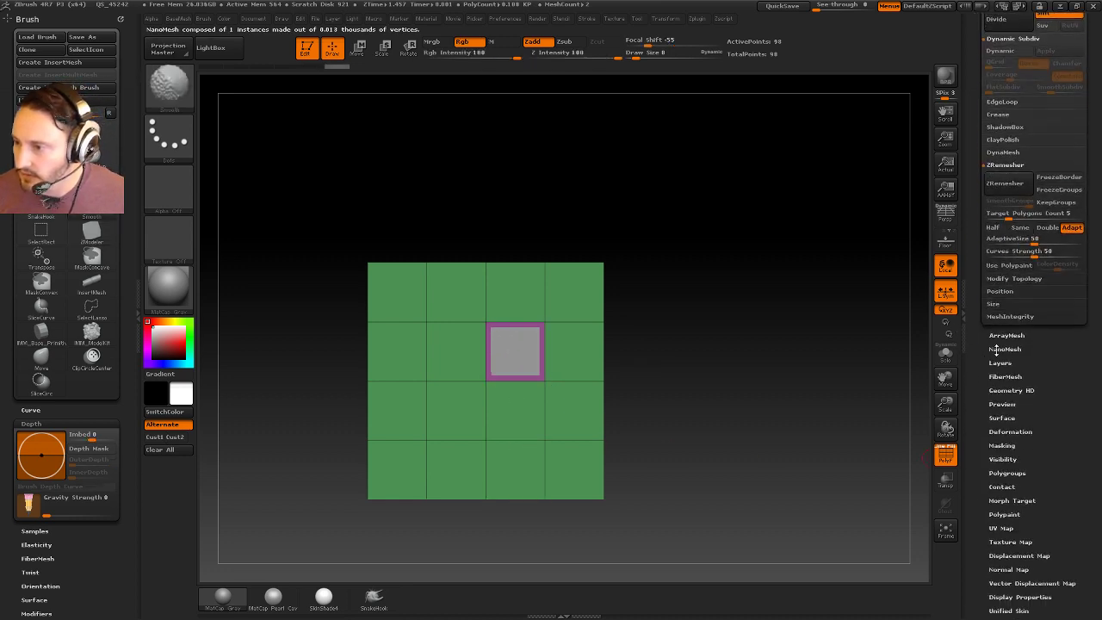
pyautogui.scroll(-5, 980, 385)
pyautogui.scroll(-2, 980, 384)
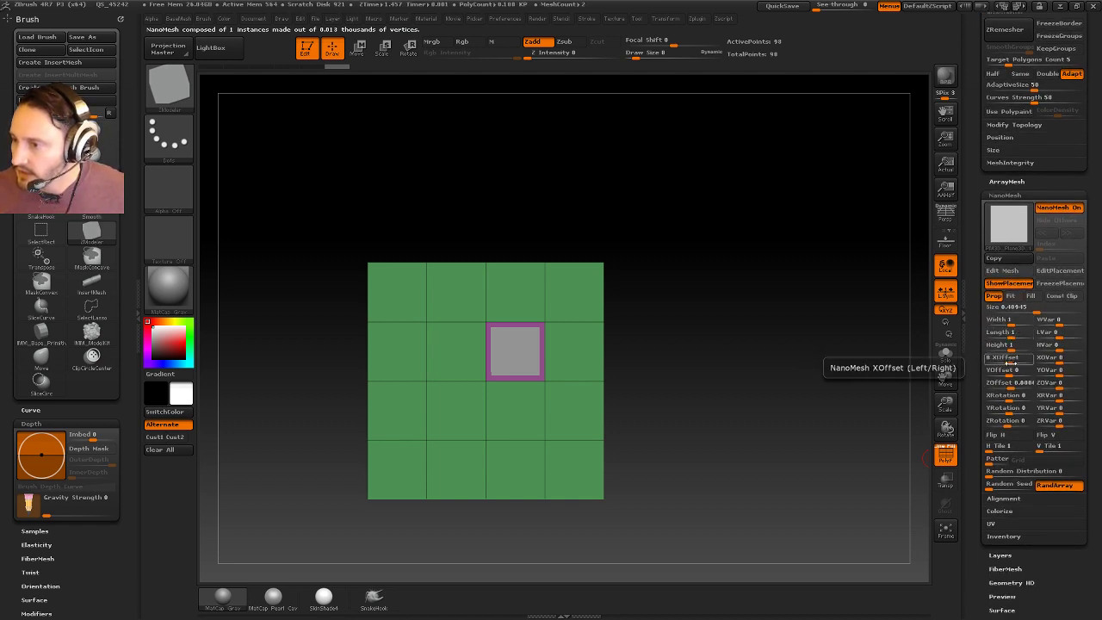
pyautogui.click(1030, 296)
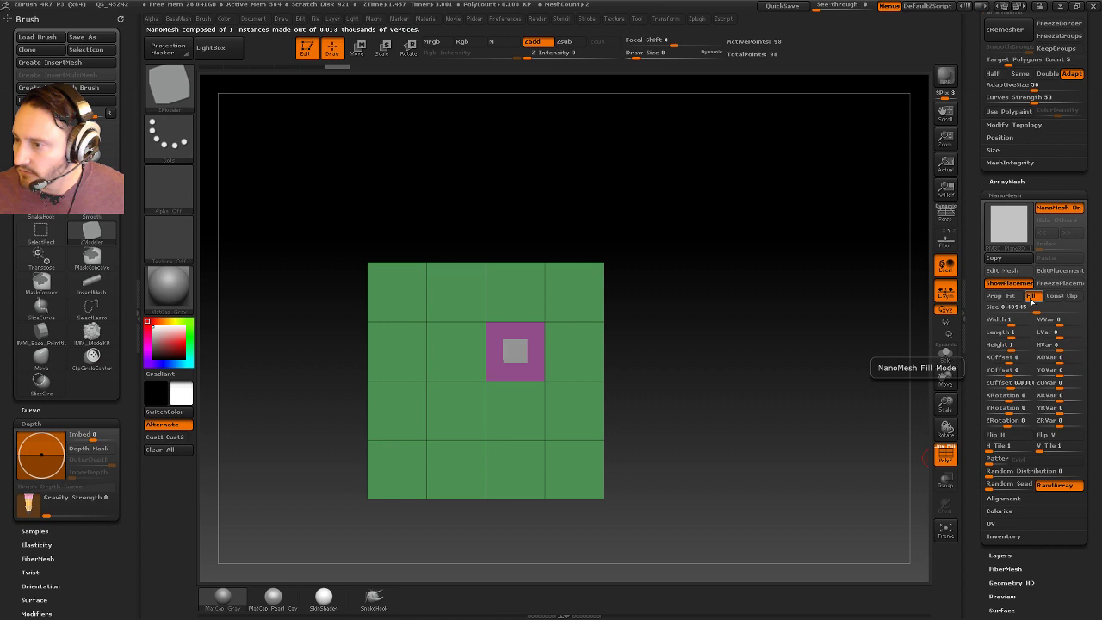
pyautogui.click(1022, 308)
pyautogui.write('1')
pyautogui.press('Return')
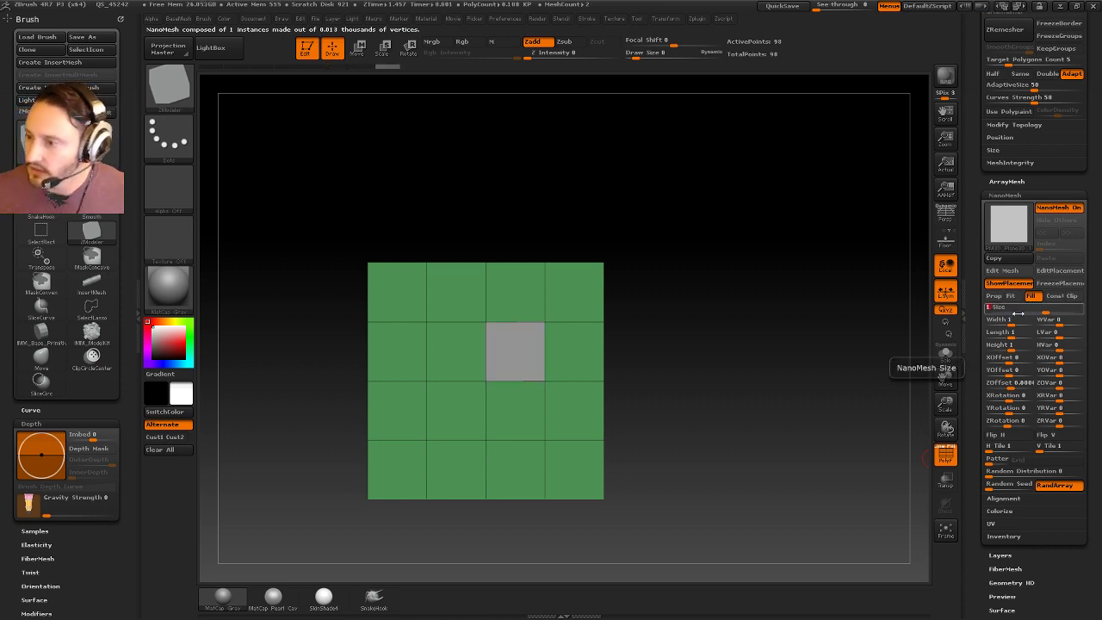
pyautogui.click(1008, 382)
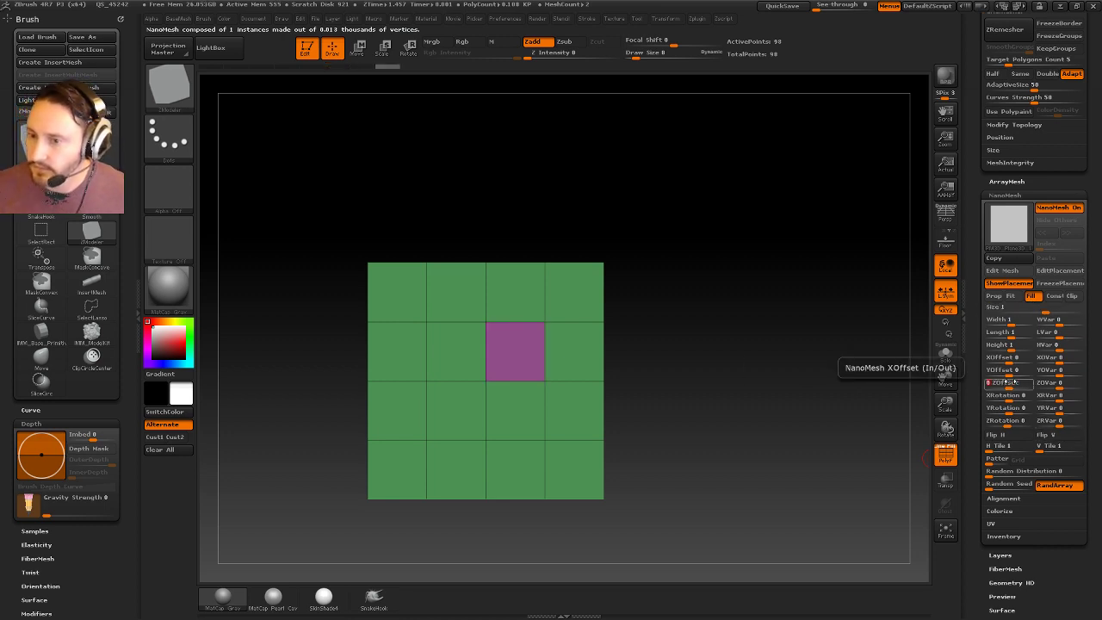
# Convert the NanoMesh on the cube face into real mesh geometry through its Inventory options
pyautogui.moveTo(976, 446); pyautogui.dragTo(978, 379)
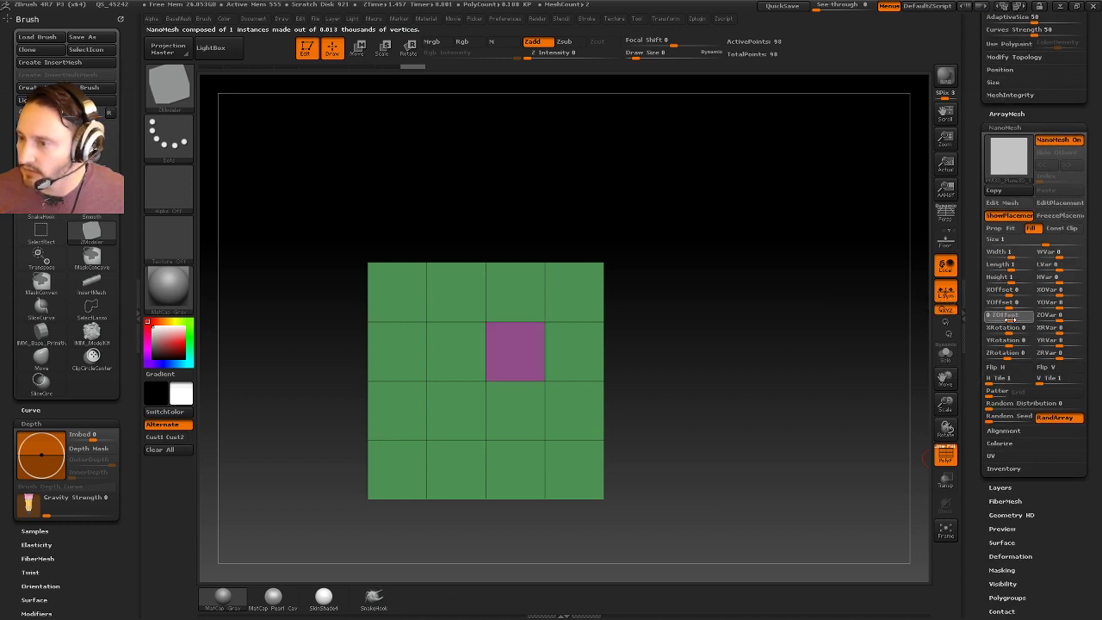
pyautogui.click(1020, 468)
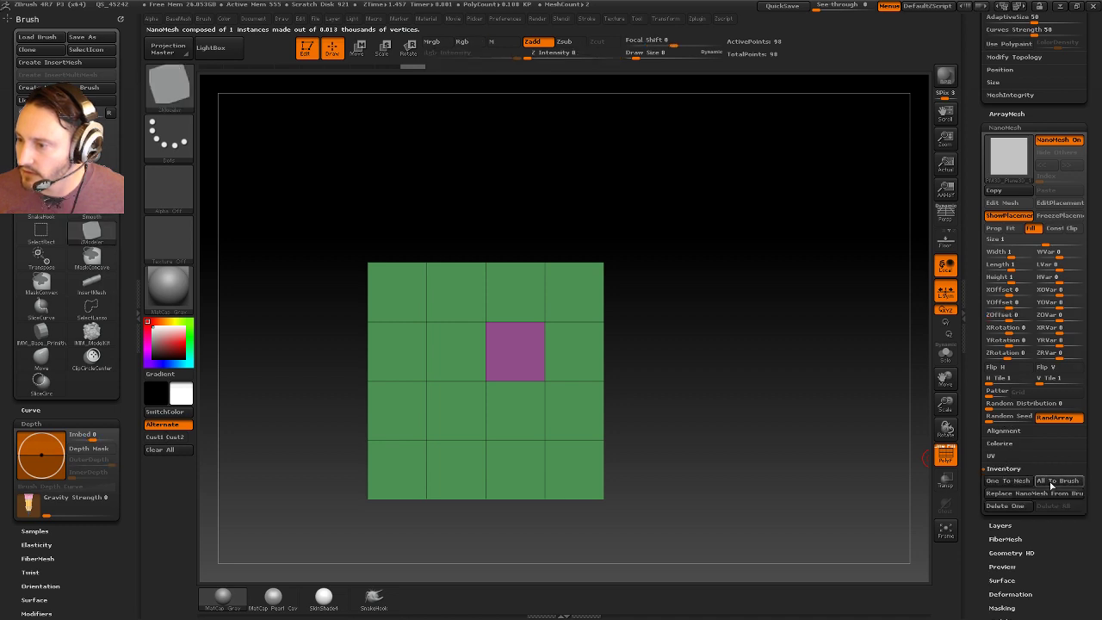
pyautogui.click(1050, 482)
# Isolate the inserted octagon plane and split the hidden cube into a separate subtool
pyautogui.hotkey('ctrl', 'shift')
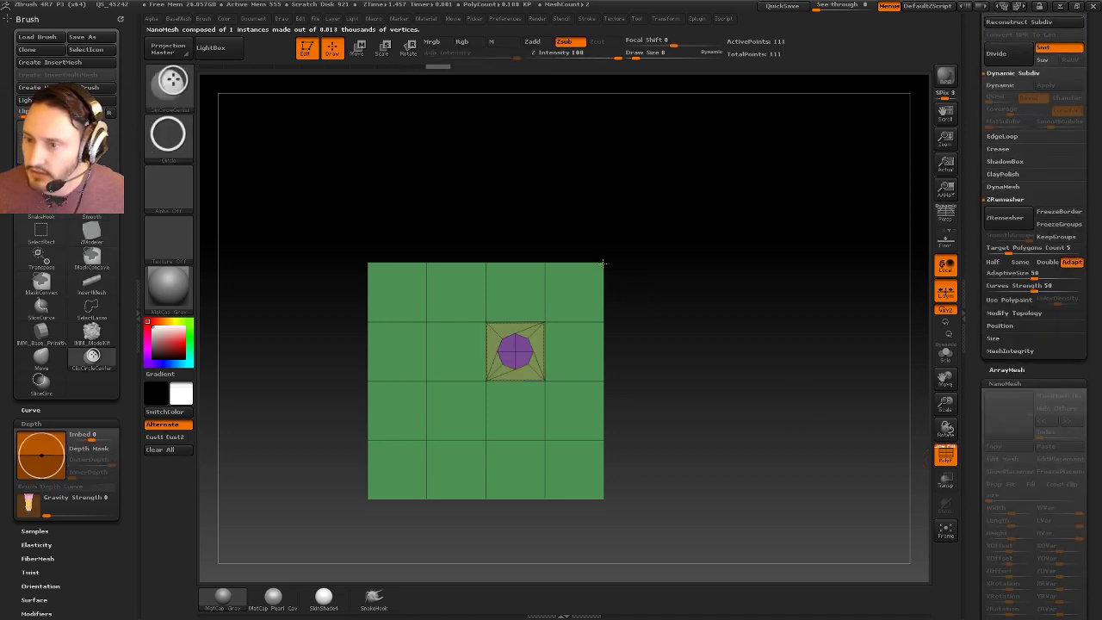
pyautogui.moveTo(752, 261)
pyautogui.mouseDown()
pyautogui.moveTo(785, 312)
pyautogui.moveTo(761, 308)
pyautogui.moveTo(746, 278)
pyautogui.moveTo(754, 304)
pyautogui.mouseUp()
pyautogui.keyDown('ctrl'); pyautogui.keyDown('shift'); pyautogui.click(606, 265); pyautogui.keyUp('shift'); pyautogui.keyUp('ctrl')
pyautogui.keyDown('ctrl'); pyautogui.keyDown('shift'); pyautogui.click(712, 284); pyautogui.keyUp('shift'); pyautogui.keyUp('ctrl')
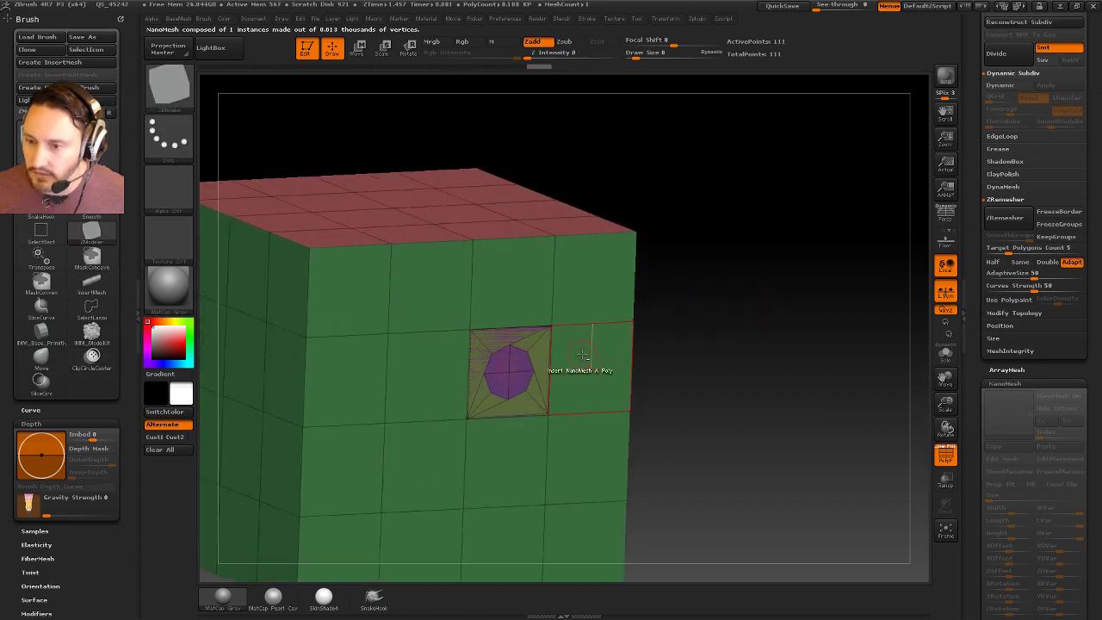
pyautogui.keyDown('ctrl'); pyautogui.keyDown('shift'); pyautogui.click(529, 353); pyautogui.keyUp('shift'); pyautogui.keyUp('ctrl')
pyautogui.press('space')
pyautogui.click(812, 320)
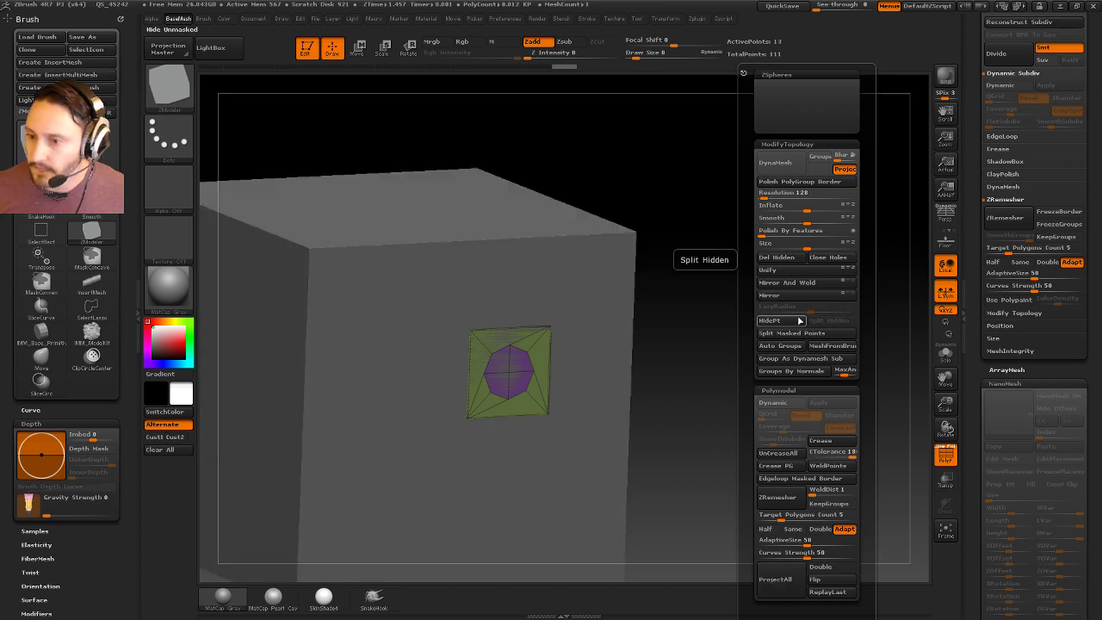
pyautogui.click(807, 320)
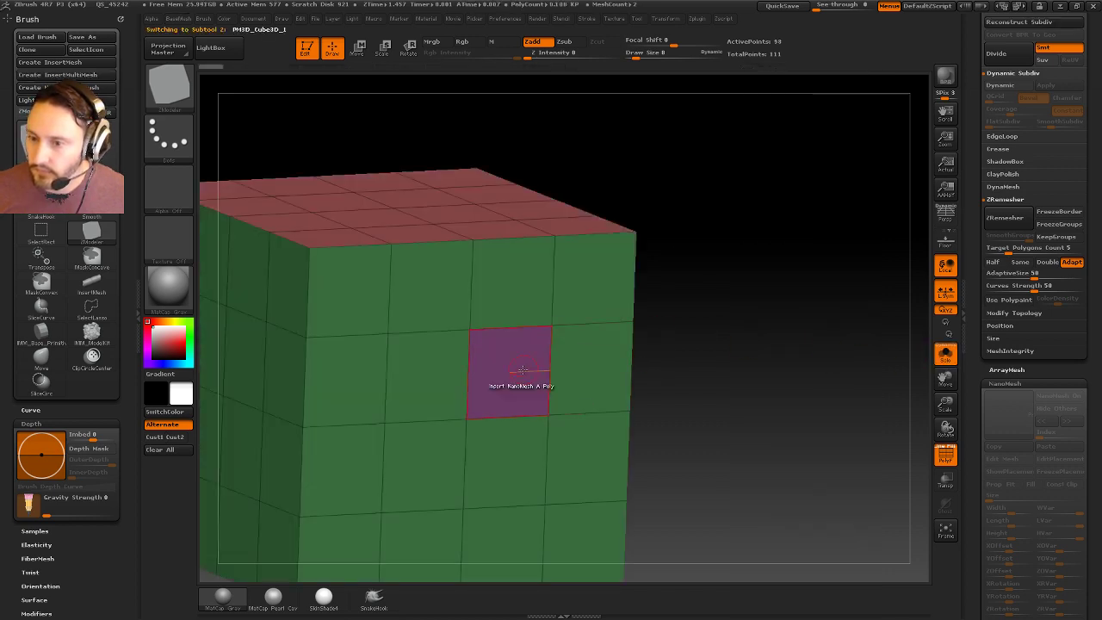
# Set the polygon action to Delete with A Single Poly and delete the purple placement face from the cube
pyautogui.press('space')
pyautogui.click(394, 230)
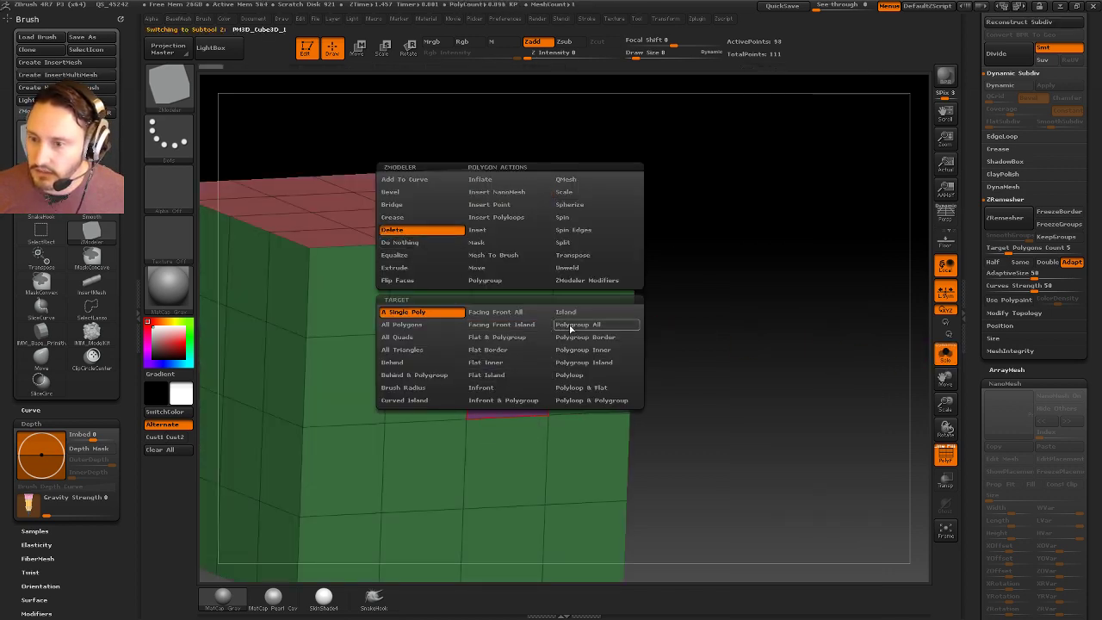
pyautogui.click(508, 381)
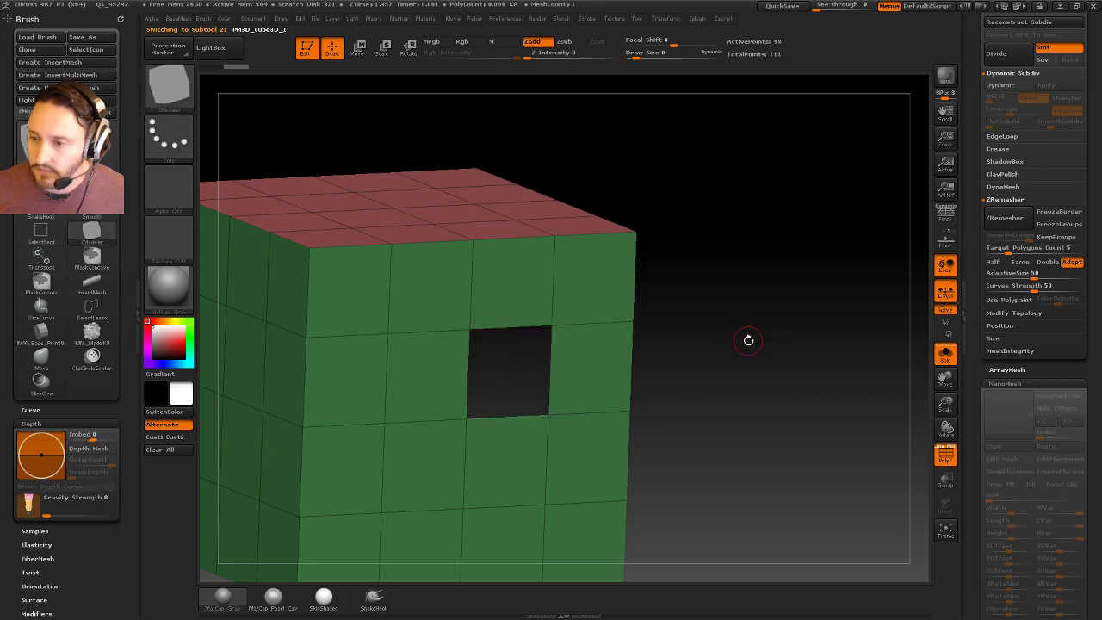
# Turn off Solo mode, expand the SubTool list and make the octagon plane the active subtool
pyautogui.click(941, 354)
pyautogui.moveTo(978, 270); pyautogui.dragTo(1006, 427)
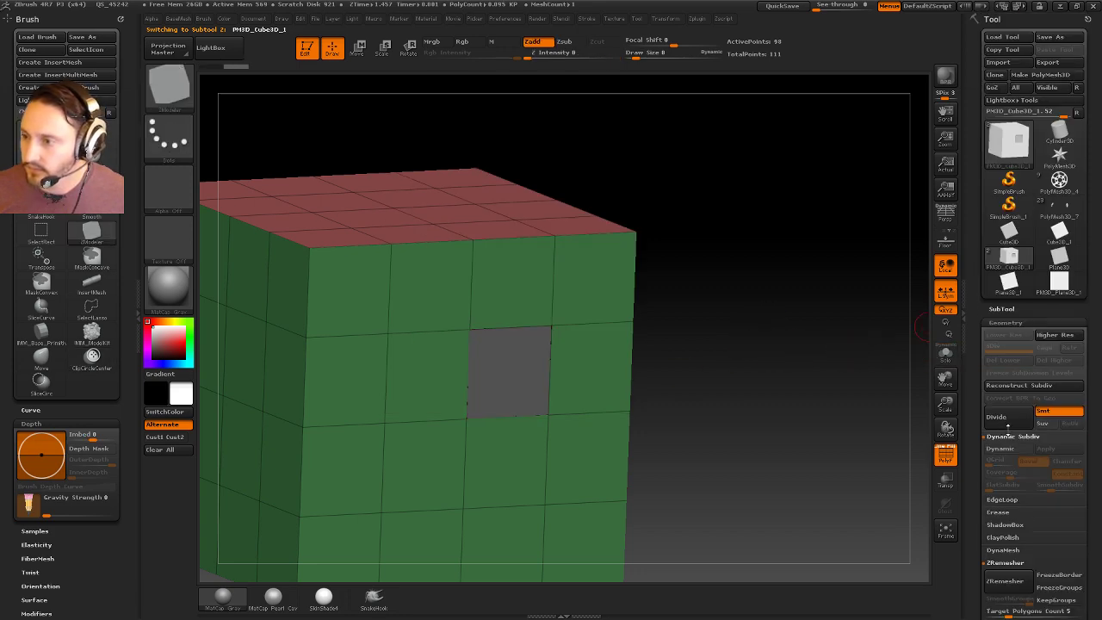
pyautogui.keyDown('shift'); pyautogui.click(1011, 311); pyautogui.keyUp('shift')
pyautogui.click(1018, 123)
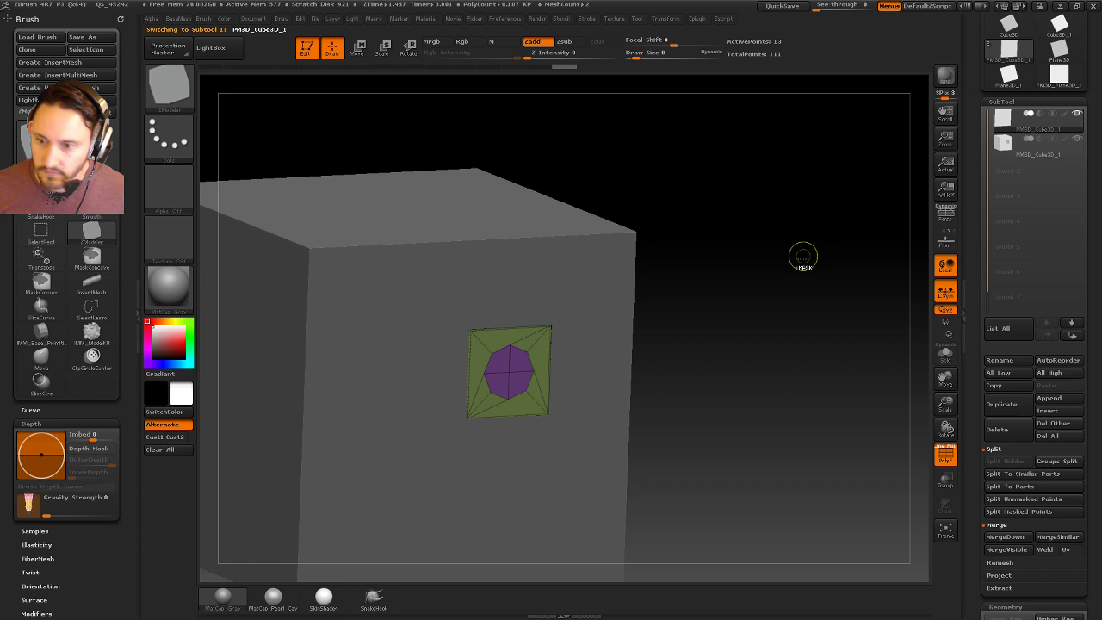
# Merge the octagon plane and the cube into one subtool and weld the coincident points with WeldDist set to 10
pyautogui.hotkey('ctrl', 'm')
pyautogui.press('2')
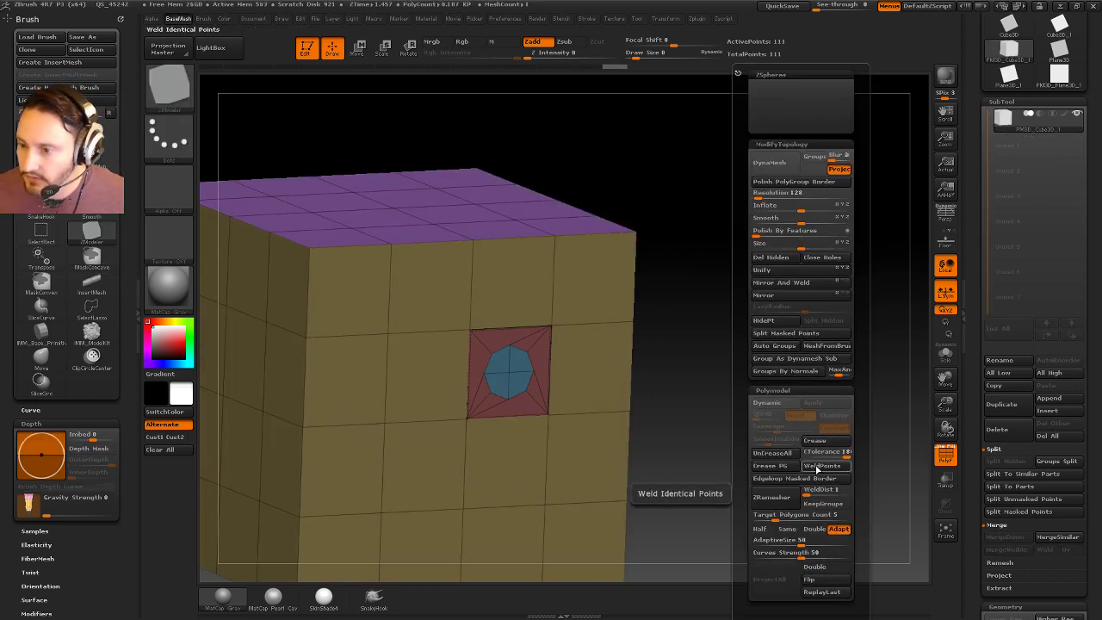
pyautogui.click(813, 491)
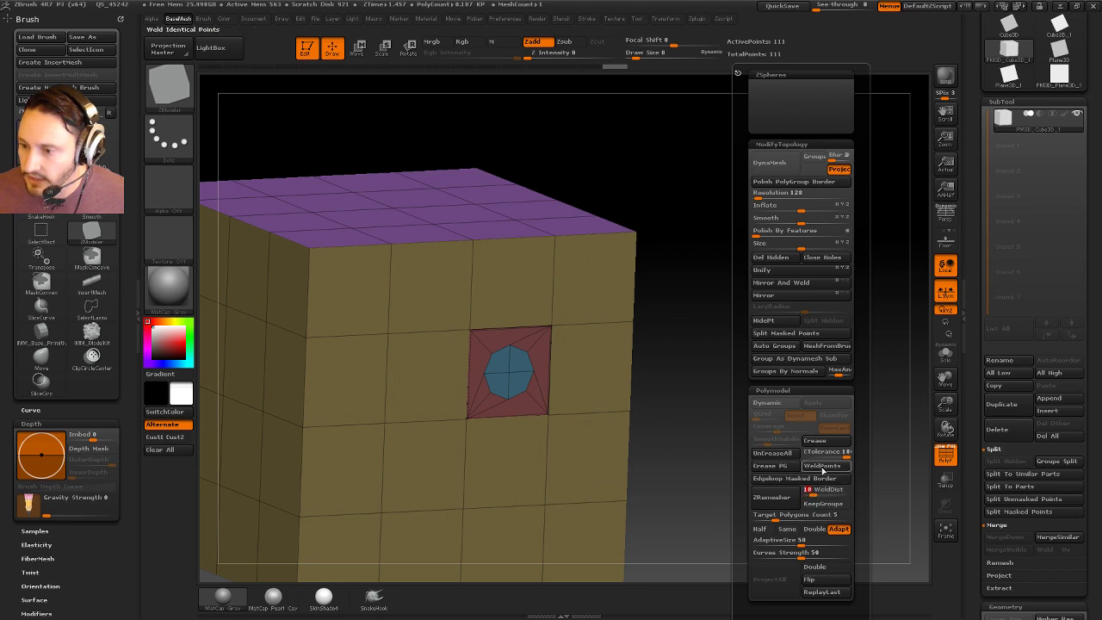
pyautogui.click(821, 469)
pyautogui.keyDown('alt'); pyautogui.moveTo(728, 431); pyautogui.dragTo(820, 319); pyautogui.keyUp('alt')
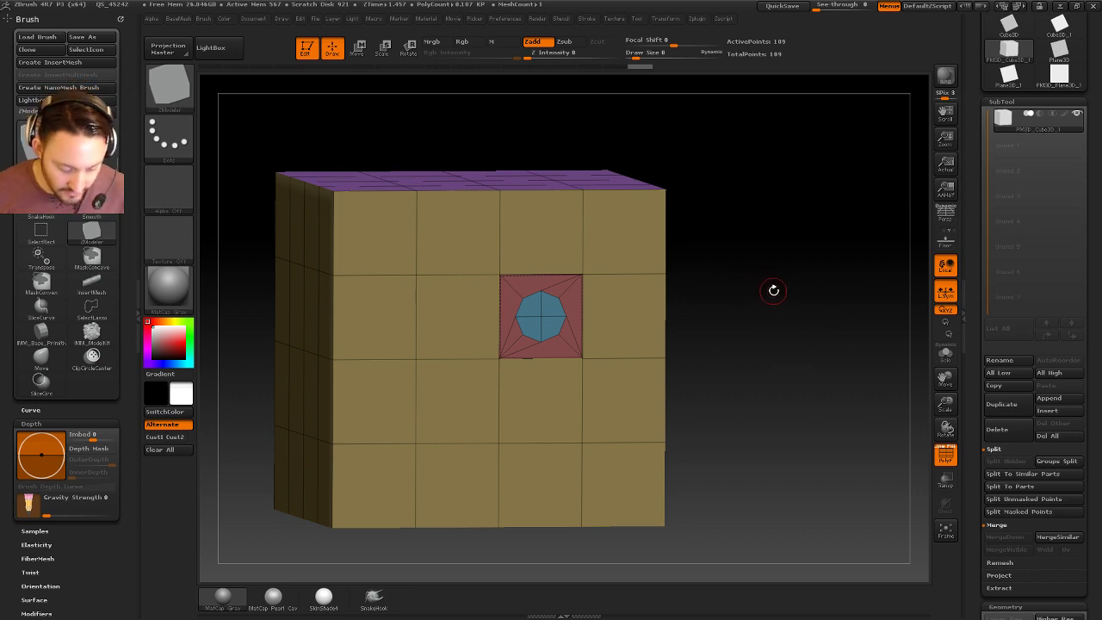
pyautogui.press(',')
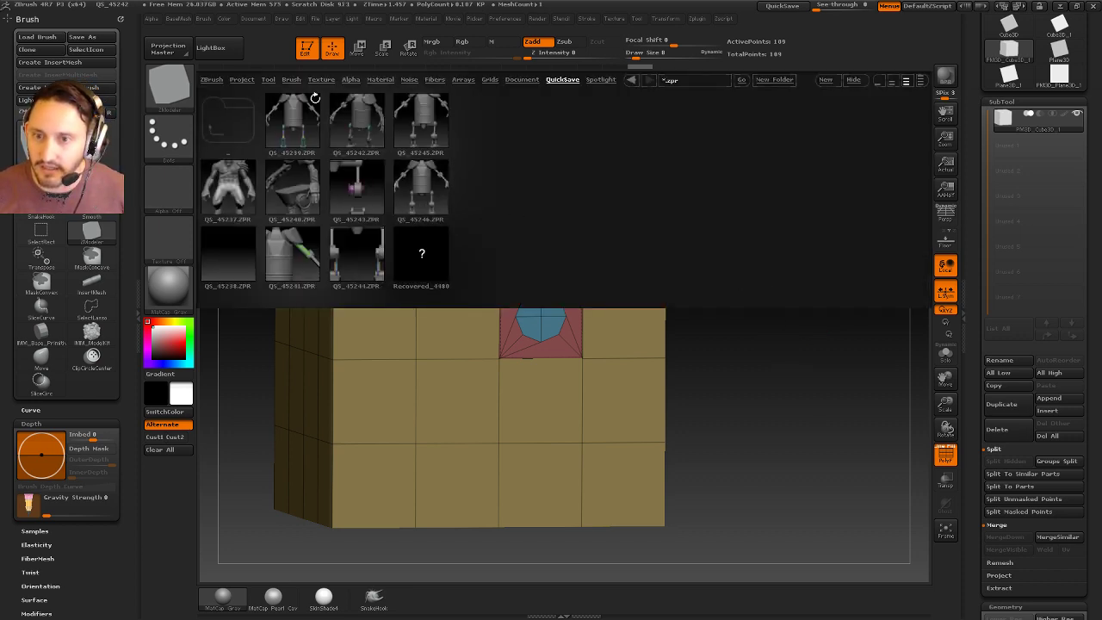
pyautogui.press(',')
pyautogui.keyDown('alt'); pyautogui.moveTo(751, 308); pyautogui.dragTo(756, 313); pyautogui.keyUp('alt')
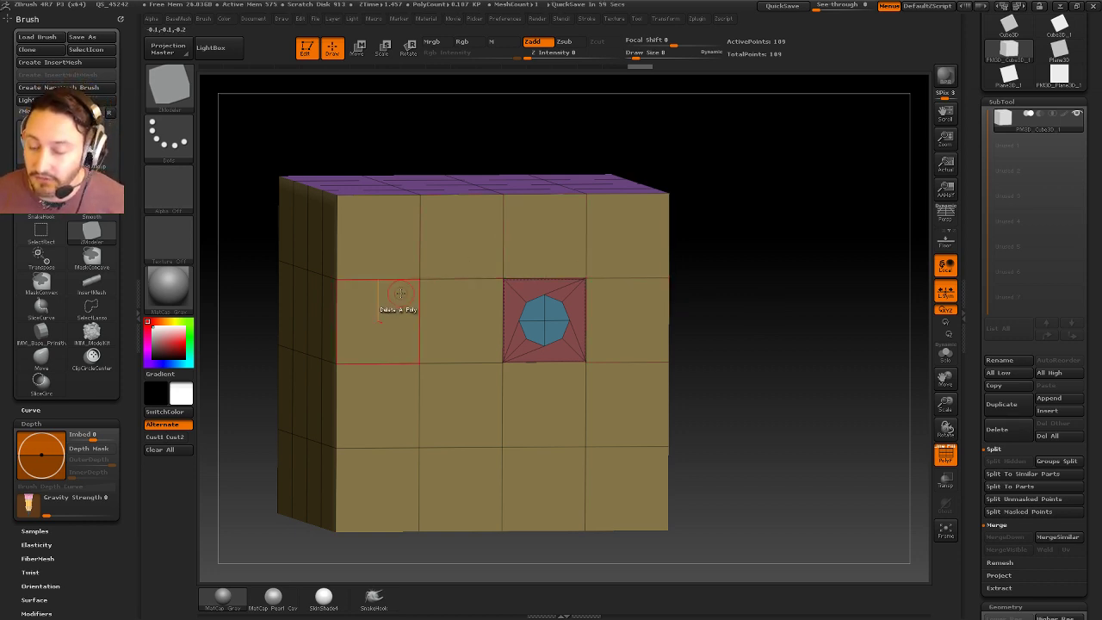
pyautogui.keyDown('alt'); pyautogui.moveTo(474, 349); pyautogui.dragTo(463, 390); pyautogui.keyUp('alt')
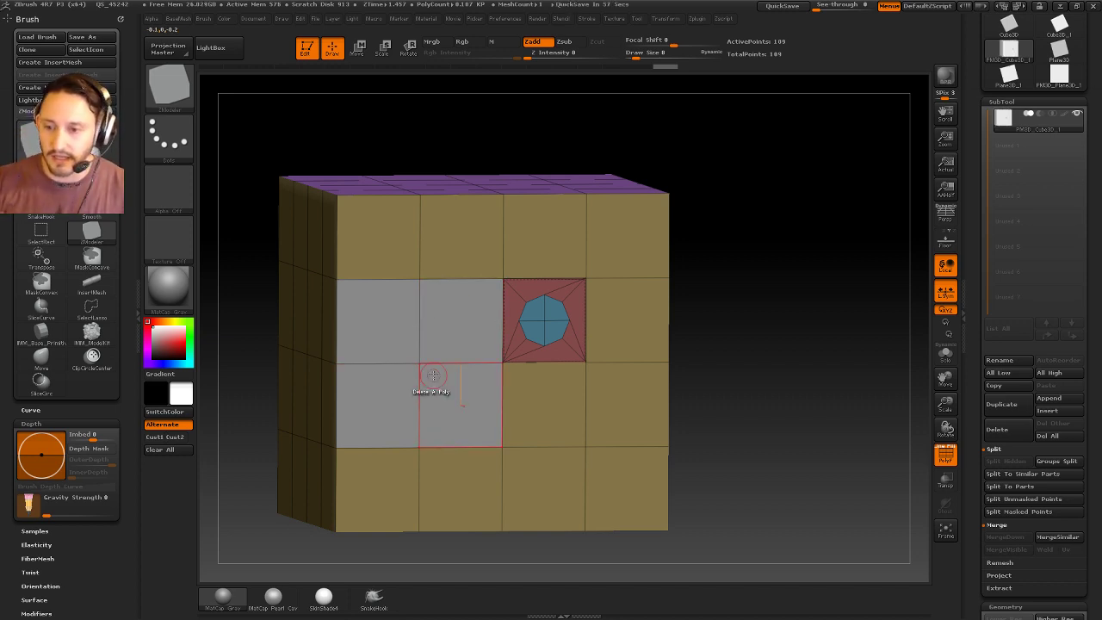
pyautogui.moveTo(846, 223); pyautogui.dragTo(848, 188)
pyautogui.hotkey('ctrl', 'z')
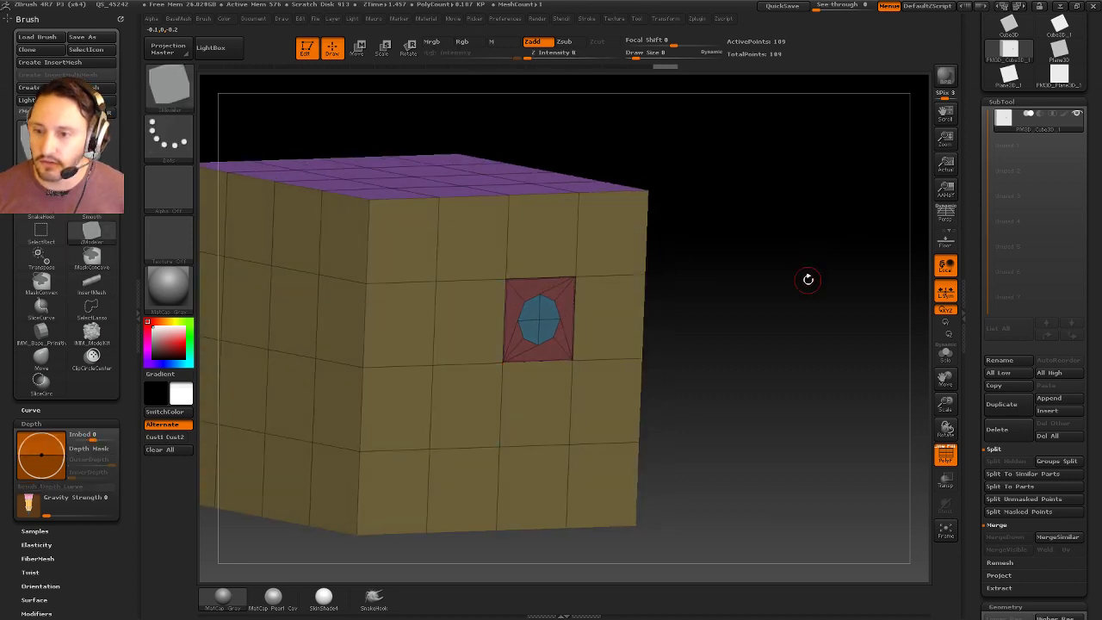
# Split the point shared by four polygons beside the insert into an octagon, and split the matching point on the opposite cube face
pyautogui.moveTo(807, 278); pyautogui.dragTo(747, 282)
pyautogui.press('space')
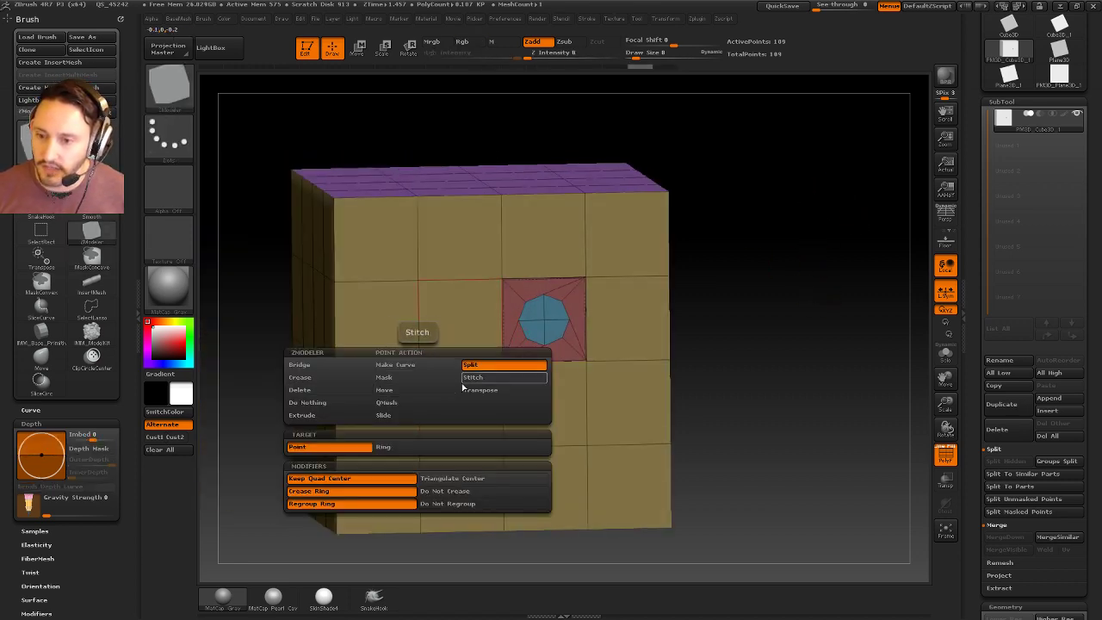
pyautogui.click(482, 365)
pyautogui.moveTo(418, 362); pyautogui.dragTo(443, 388)
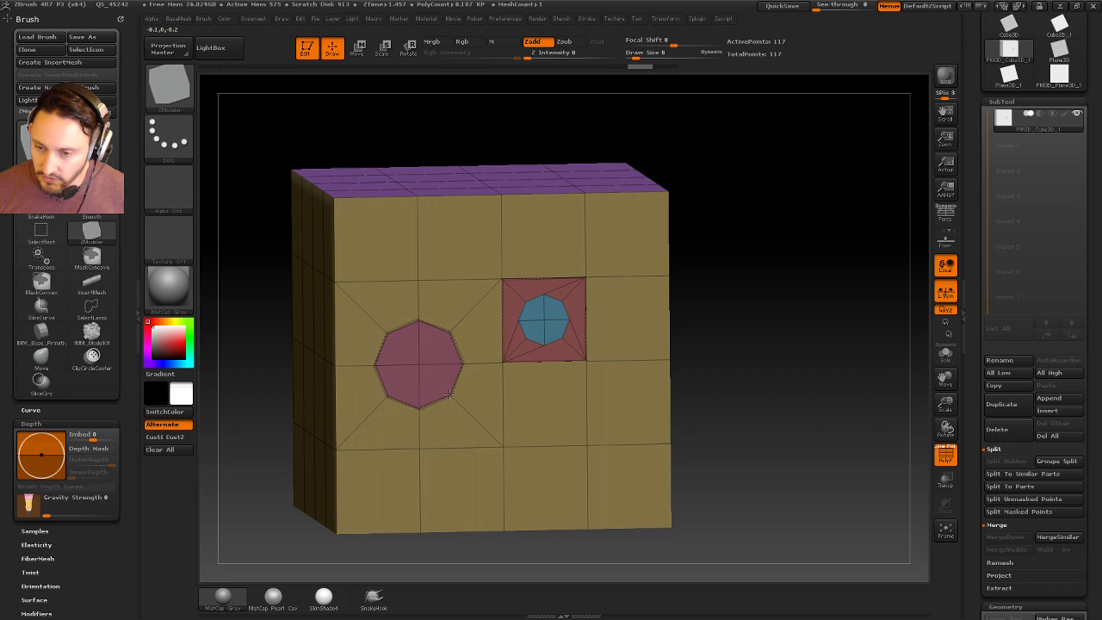
pyautogui.moveTo(714, 315)
pyautogui.mouseDown()
pyautogui.moveTo(703, 295)
pyautogui.moveTo(695, 311)
pyautogui.mouseUp()
pyautogui.moveTo(436, 363); pyautogui.dragTo(463, 368)
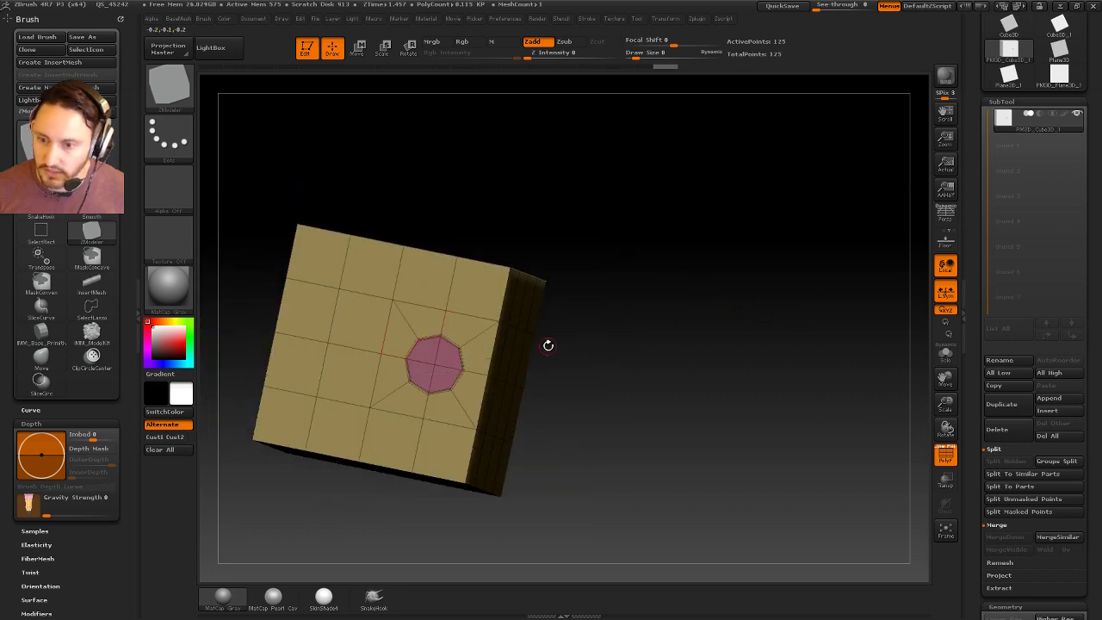
# Set the polygon action to QMesh with Polygroup All and push the octagon through the cube to cut a hole
pyautogui.moveTo(548, 347); pyautogui.dragTo(637, 389)
pyautogui.press('space')
pyautogui.click(590, 182)
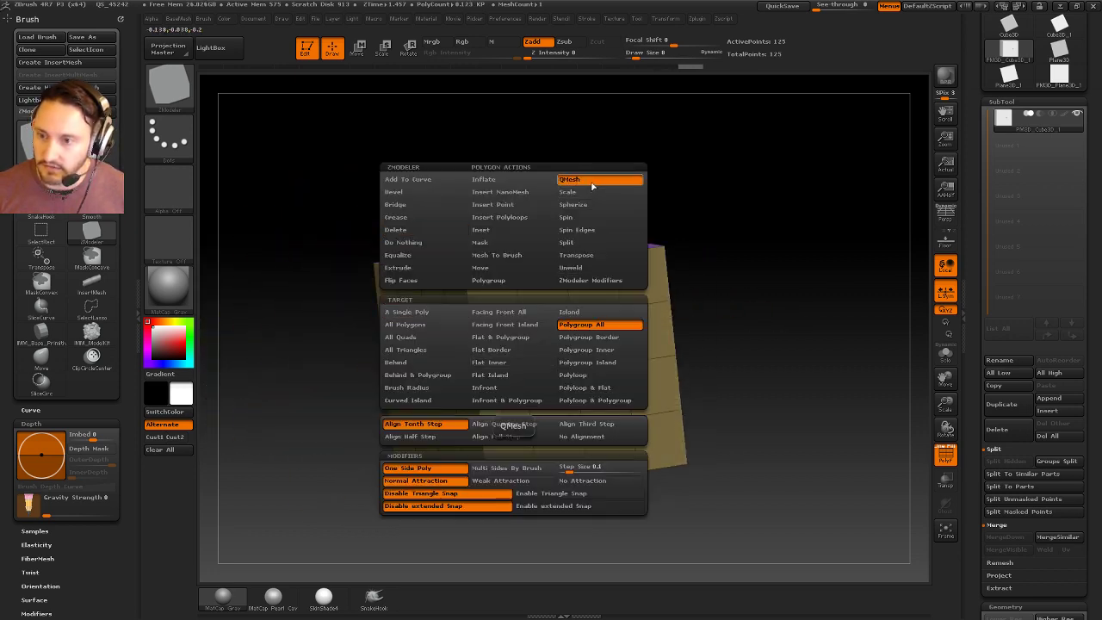
pyautogui.moveTo(737, 266); pyautogui.dragTo(775, 289)
pyautogui.moveTo(576, 383); pyautogui.dragTo(275, 337)
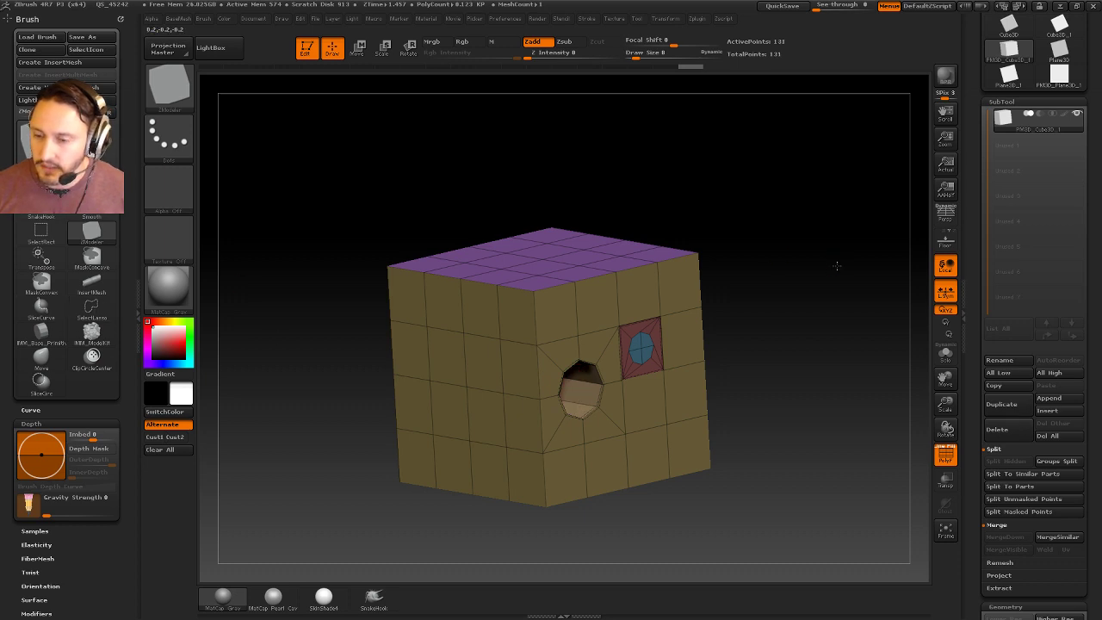
# Set the polygon action to Bridge with Connected Polys, Circle, Specified Curvature 100, Specified Resolution 8 and Triangles Sides
pyautogui.keyDown('alt'); pyautogui.moveTo(836, 266); pyautogui.dragTo(778, 267); pyautogui.keyUp('alt')
pyautogui.moveTo(778, 267); pyautogui.dragTo(689, 370)
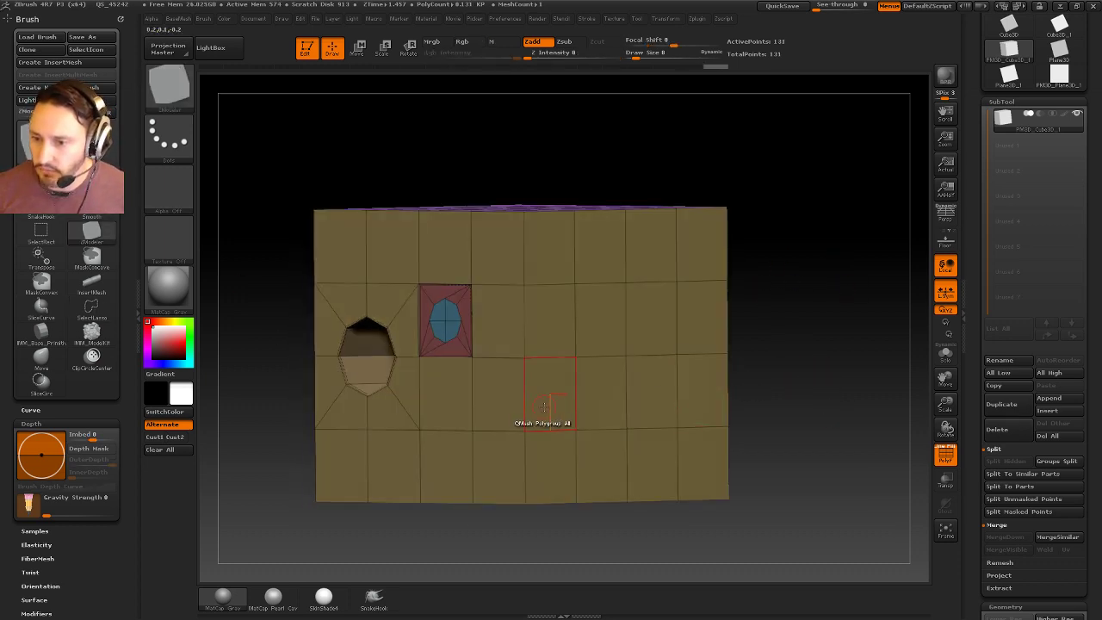
pyautogui.press('space')
pyautogui.click(456, 204)
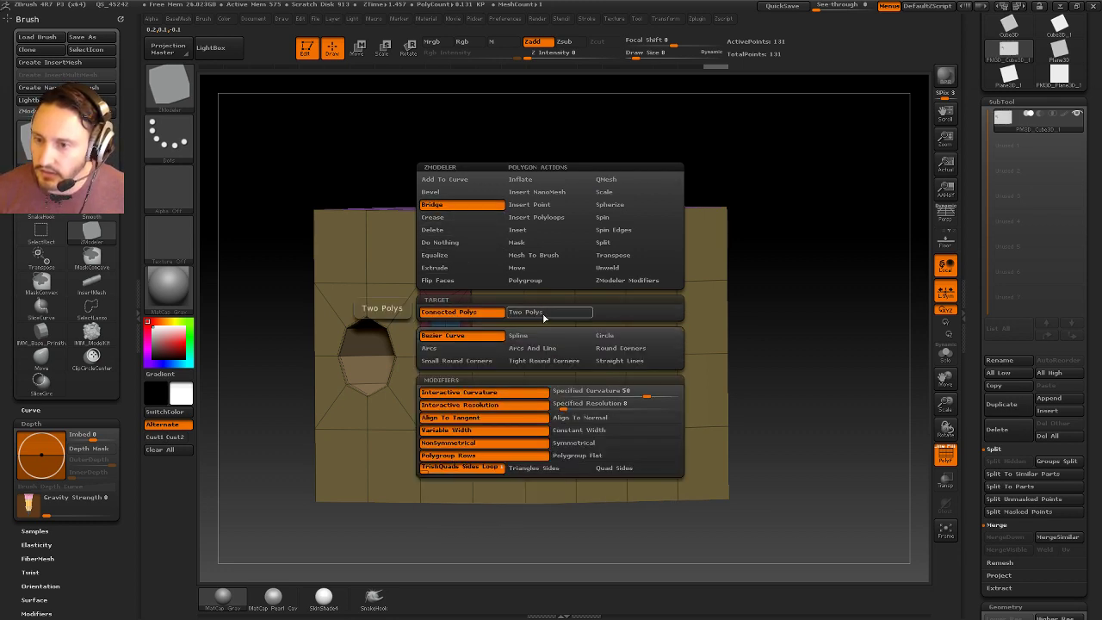
pyautogui.click(605, 335)
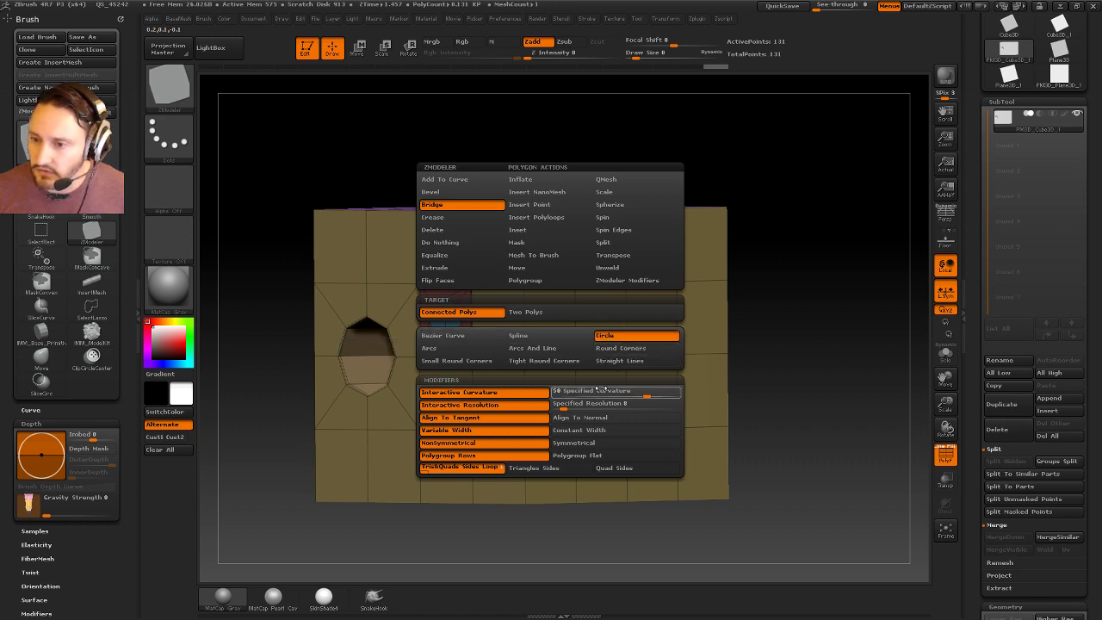
pyautogui.click(608, 392)
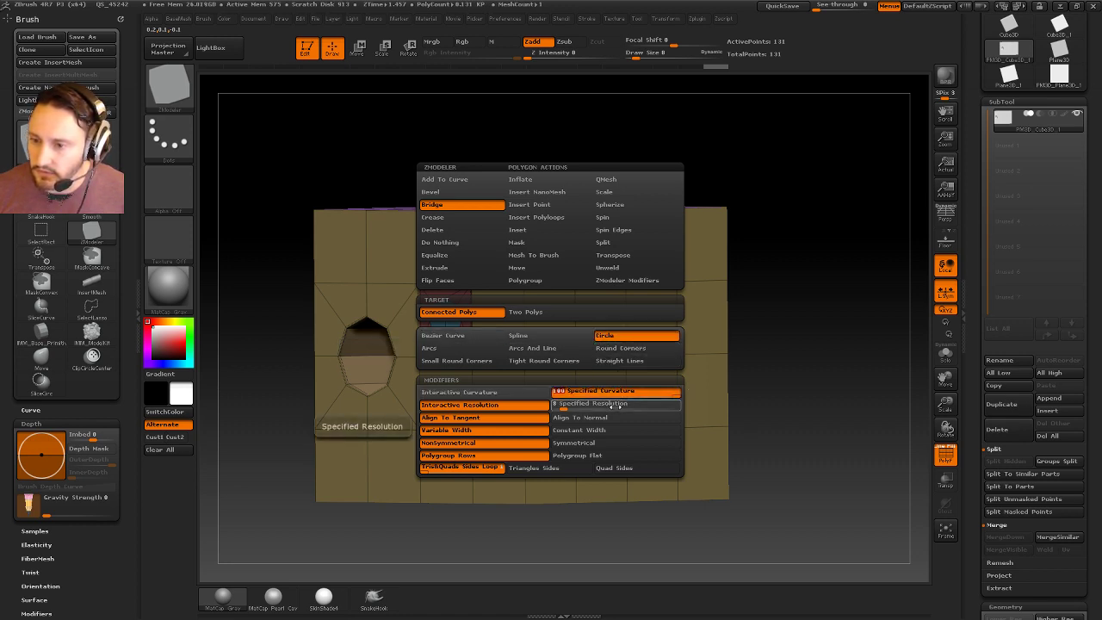
pyautogui.click(612, 405)
pyautogui.click(549, 469)
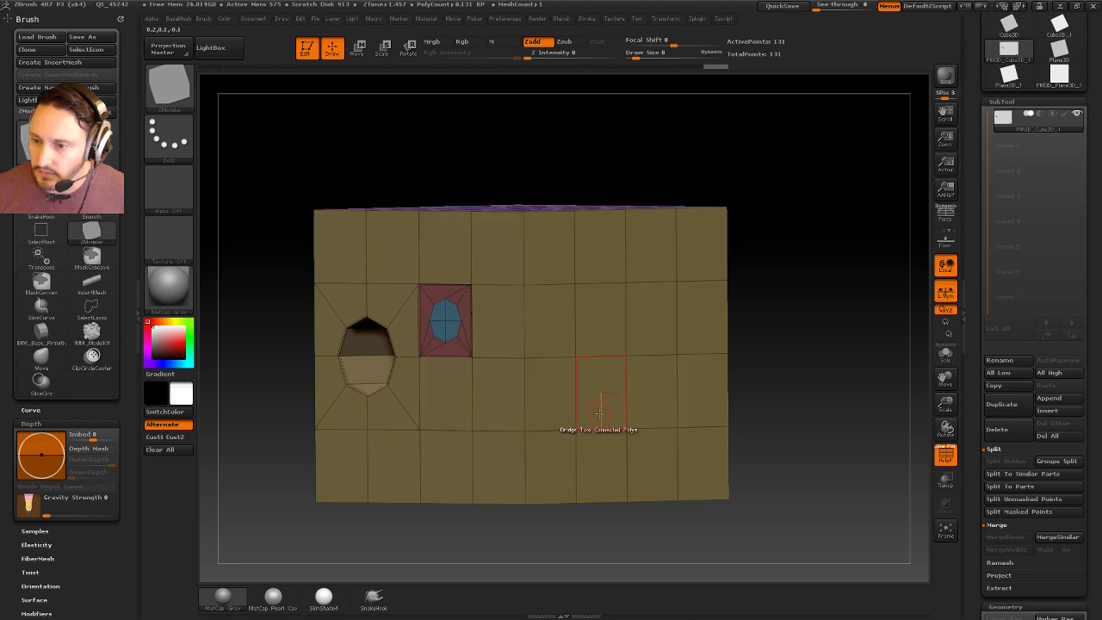
# Try bridging two connected polygons beside the cube's corner edge, and undo the bridge
pyautogui.keyDown('alt'); pyautogui.moveTo(815, 367); pyautogui.dragTo(789, 361); pyautogui.keyUp('alt')
pyautogui.click(531, 402)
pyautogui.hotkey('ctrl', 'z')
# Switch the bridge modifier to Align To Normal and bridge the two stacked polygons beside the cube's corner edge
pyautogui.moveTo(632, 371); pyautogui.dragTo(666, 372)
pyautogui.press('space')
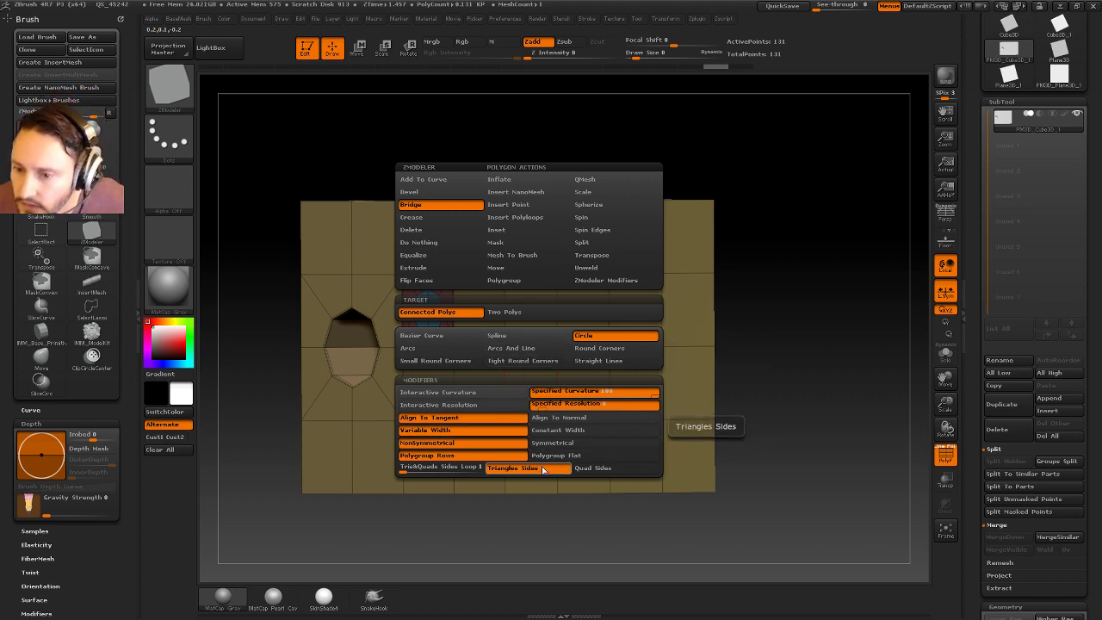
pyautogui.click(577, 418)
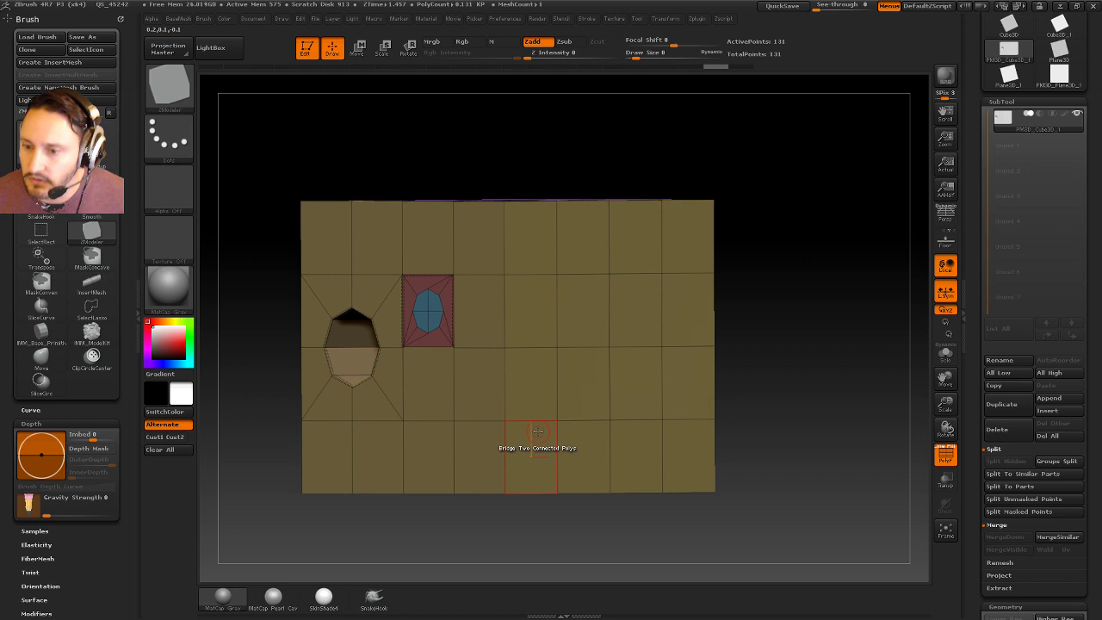
pyautogui.click(534, 404)
# Split the centre point of the bridge's triangle fan into a circular polygroup, first with the Point target and again with Ring
pyautogui.keyDown('alt'); pyautogui.moveTo(776, 367); pyautogui.dragTo(807, 351); pyautogui.keyUp('alt')
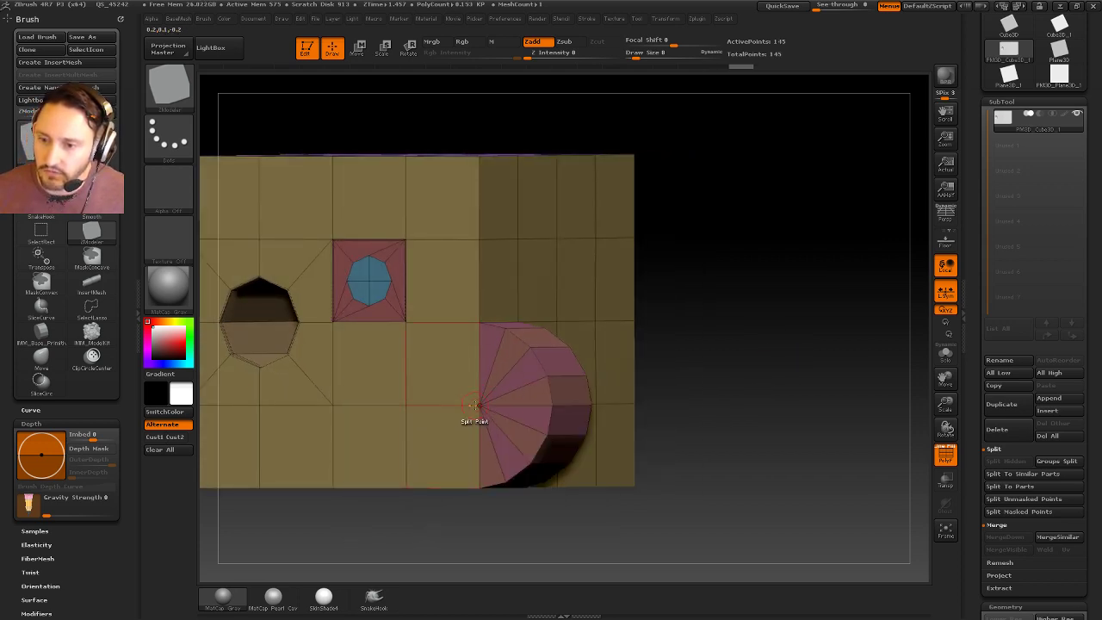
pyautogui.press('space')
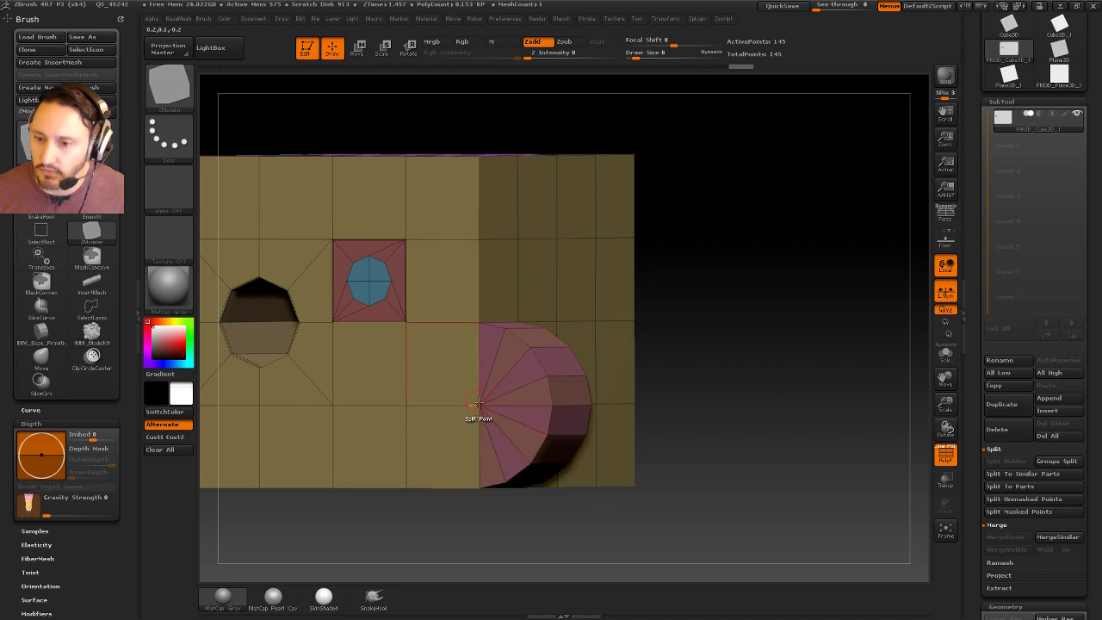
pyautogui.moveTo(488, 408); pyautogui.dragTo(508, 418)
pyautogui.press('space')
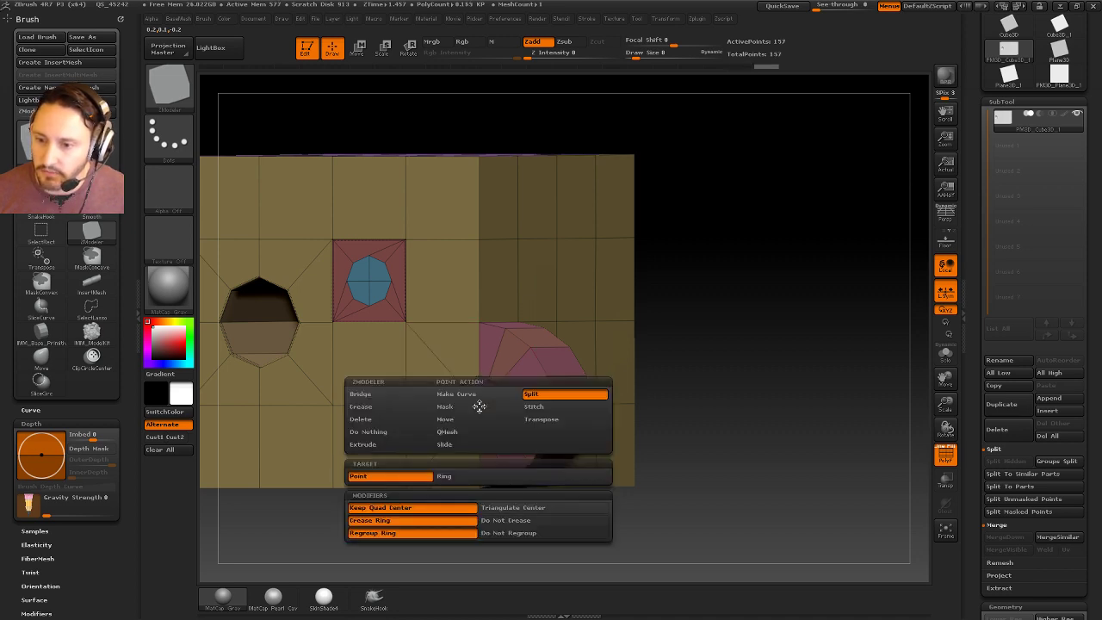
pyautogui.click(447, 475)
pyautogui.moveTo(480, 404); pyautogui.dragTo(496, 414)
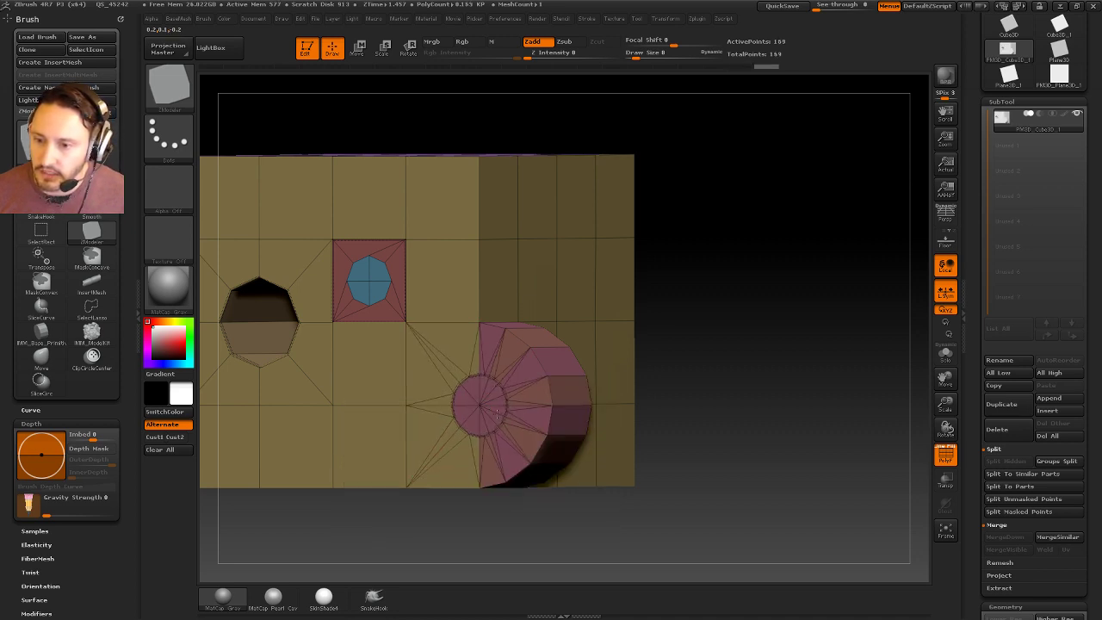
pyautogui.moveTo(747, 353); pyautogui.dragTo(741, 359)
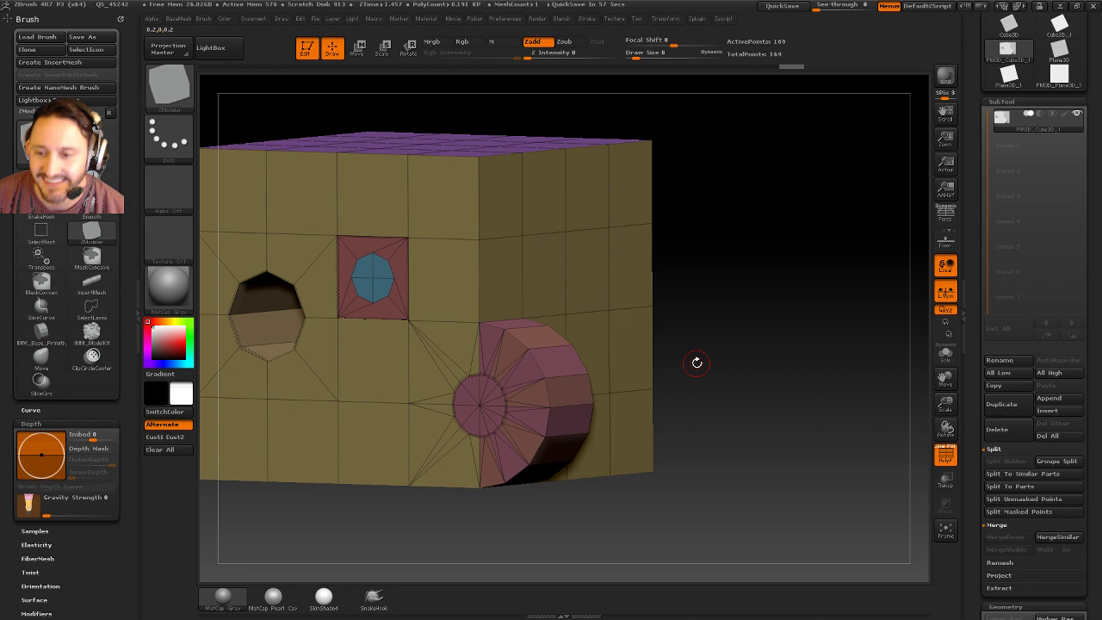
pyautogui.keyDown('alt'); pyautogui.moveTo(719, 226); pyautogui.dragTo(824, 276); pyautogui.keyUp('alt')
pyautogui.keyDown('alt'); pyautogui.moveTo(521, 532); pyautogui.dragTo(505, 546); pyautogui.keyUp('alt')
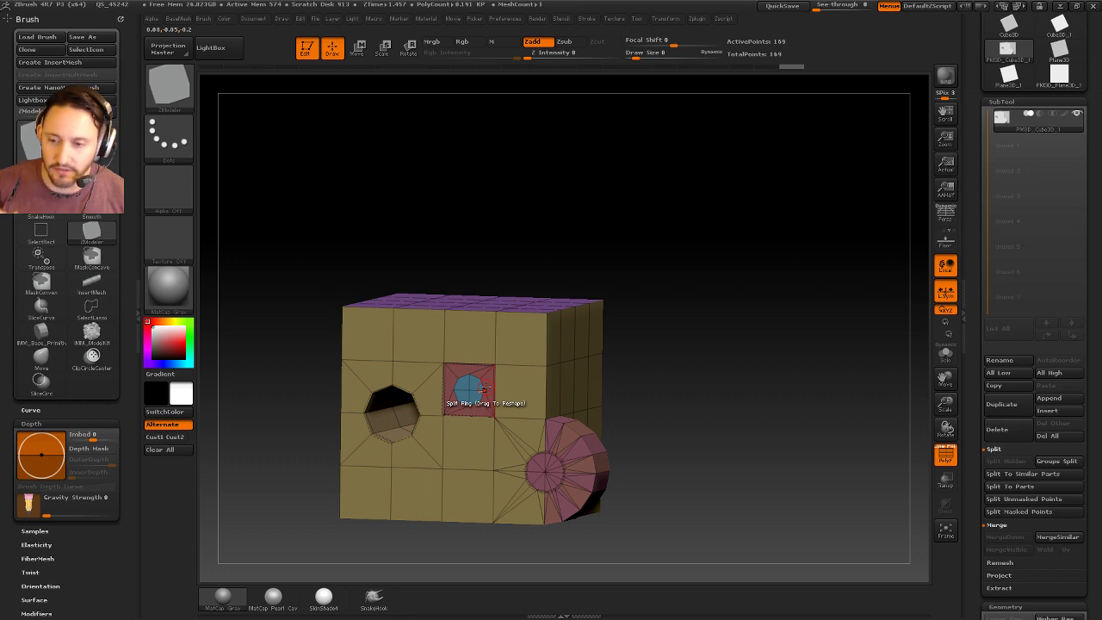